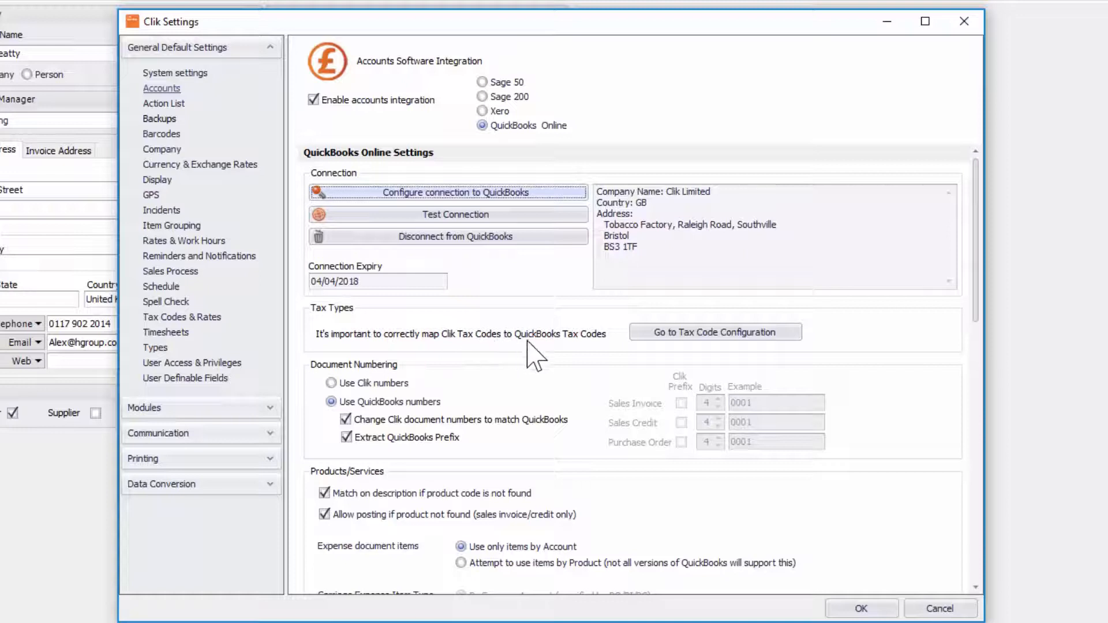
- Open the tax code configuration, saving the current accounts settings first
click(677, 339)
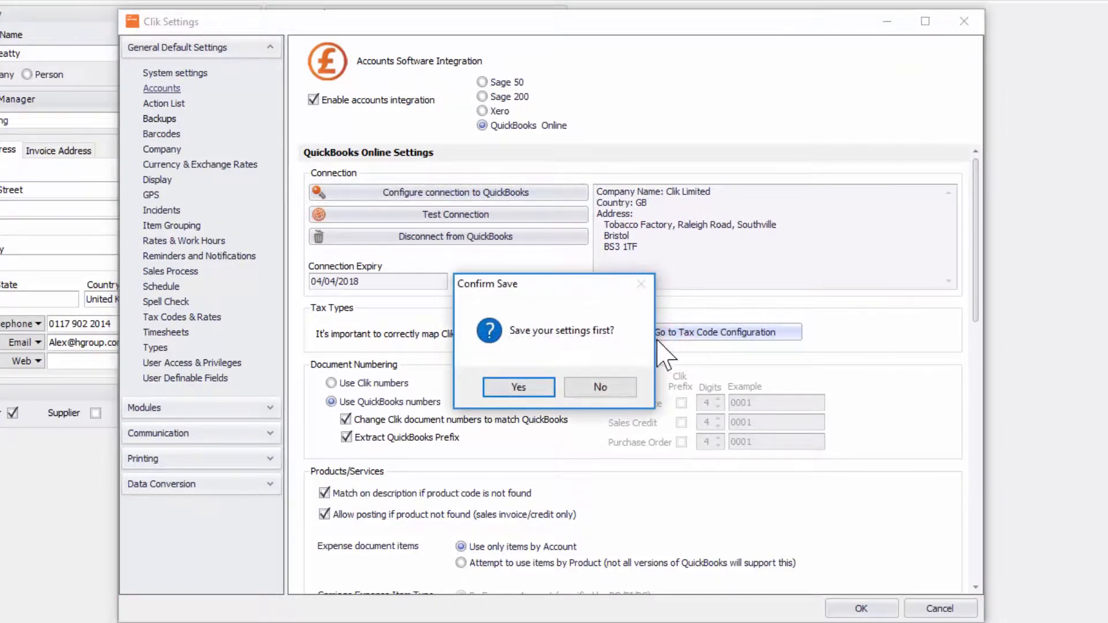
click(531, 385)
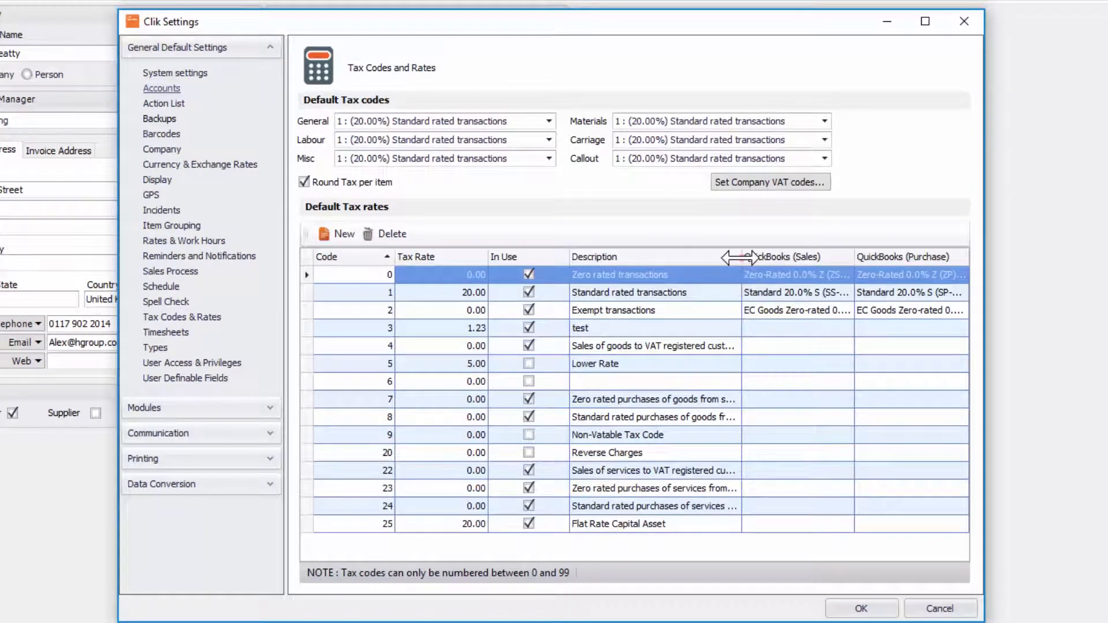
- Map tax code 0 to QuickBooks Zero-Rated 0.0% Z (ZS) for sales and Zero-Rated 0.0% Z (ZP) for purchases
click(739, 257)
drag(739, 258, 720, 258)
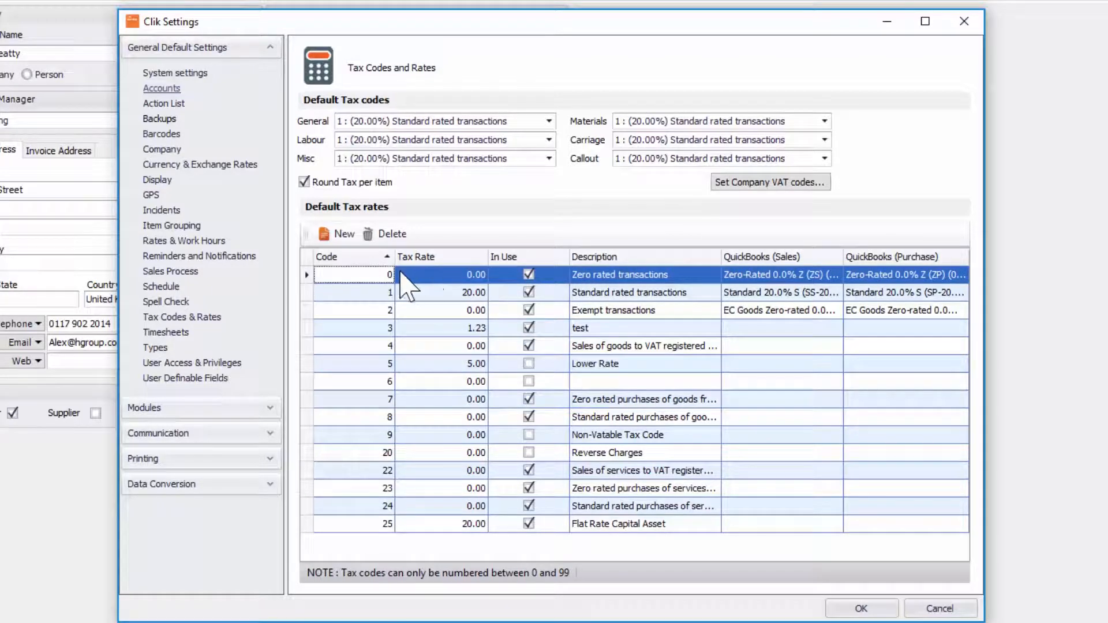
click(811, 274)
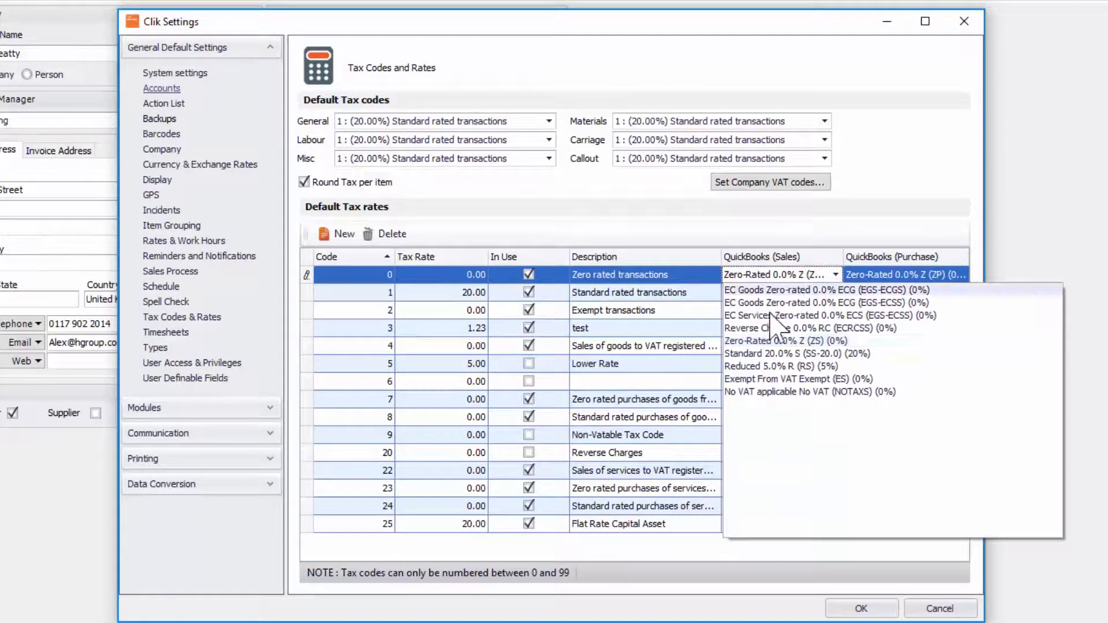
click(744, 341)
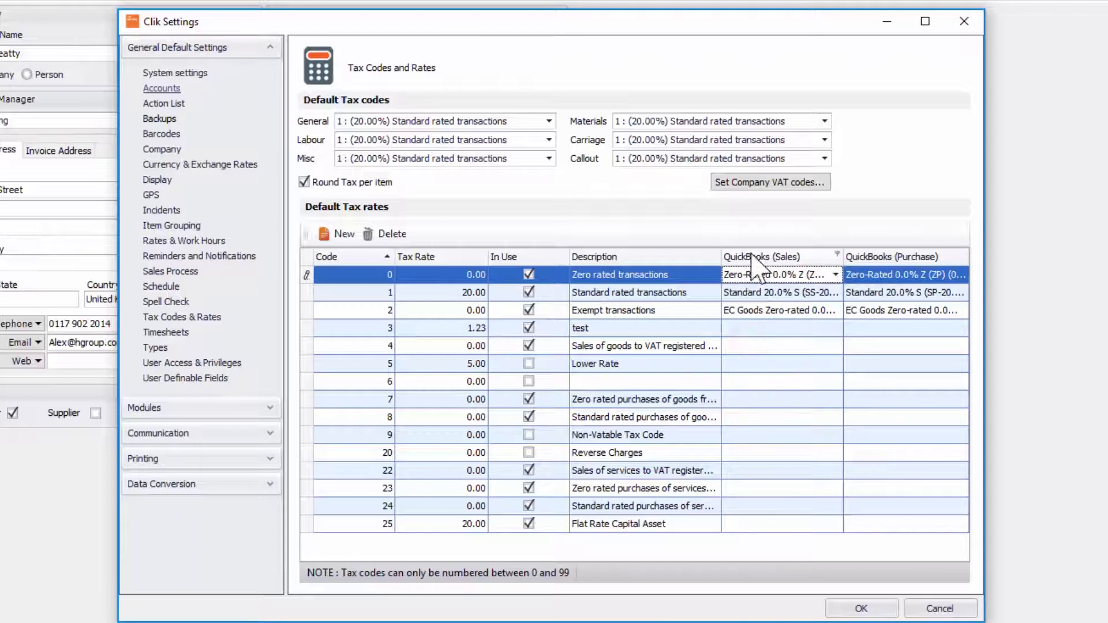
click(877, 272)
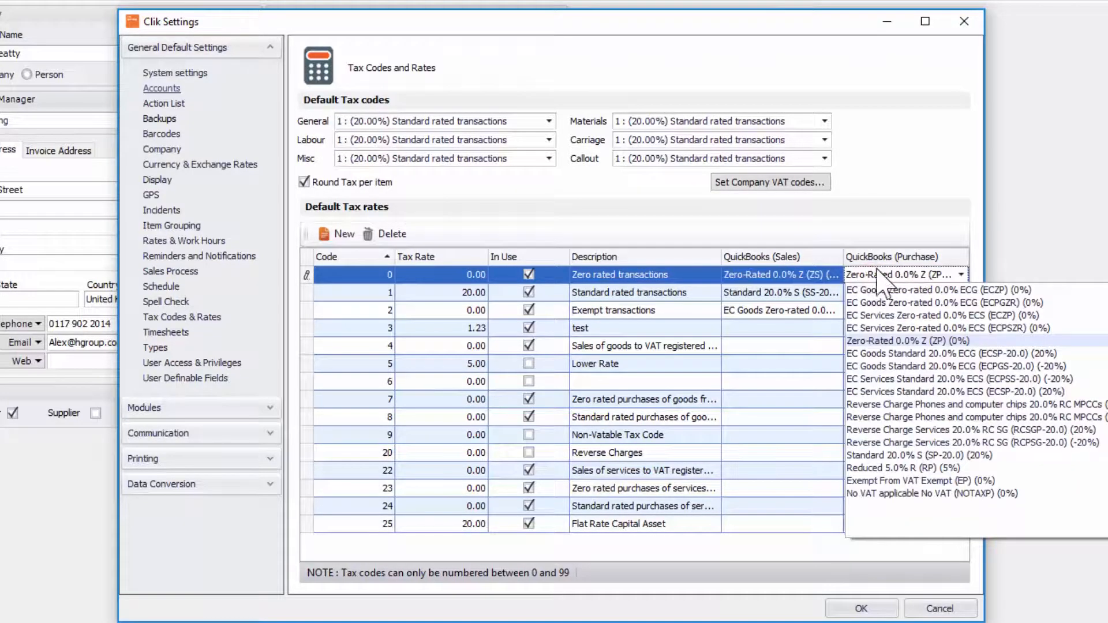
click(876, 340)
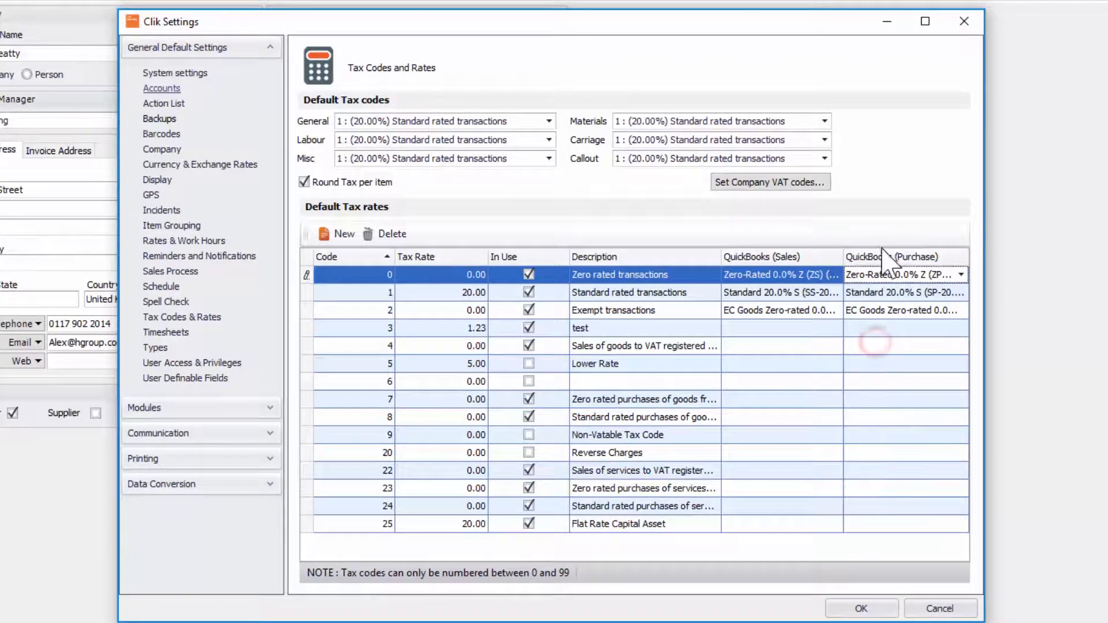
- Map tax code 1 to QuickBooks Standard 20.0% S (SS-20.0) for sales and Standard 20.0% S for purchases
click(789, 293)
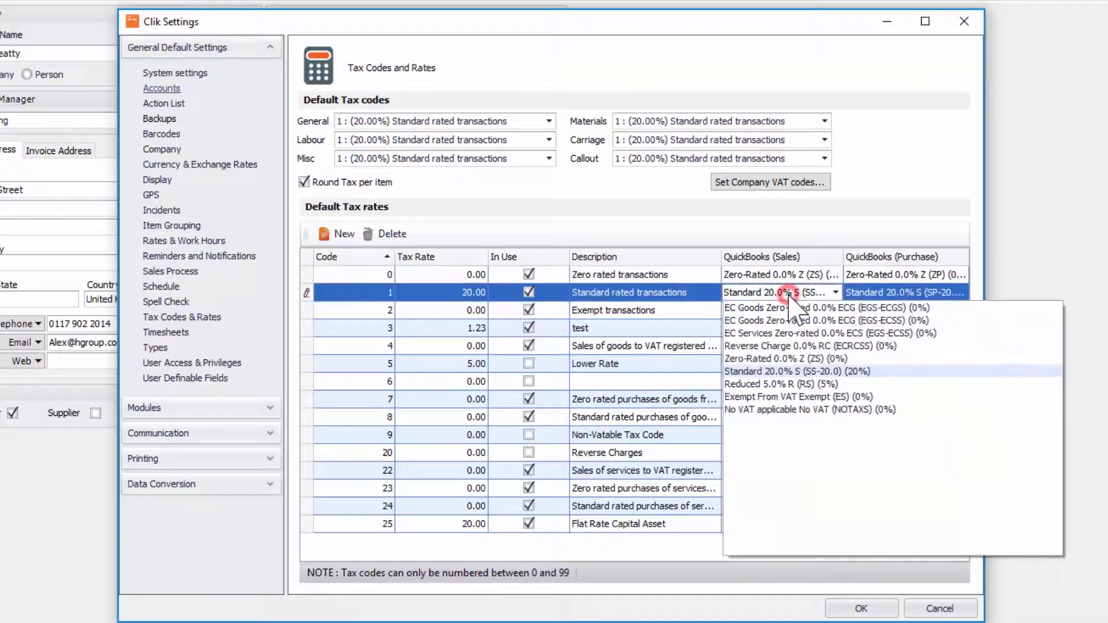
click(766, 371)
click(863, 292)
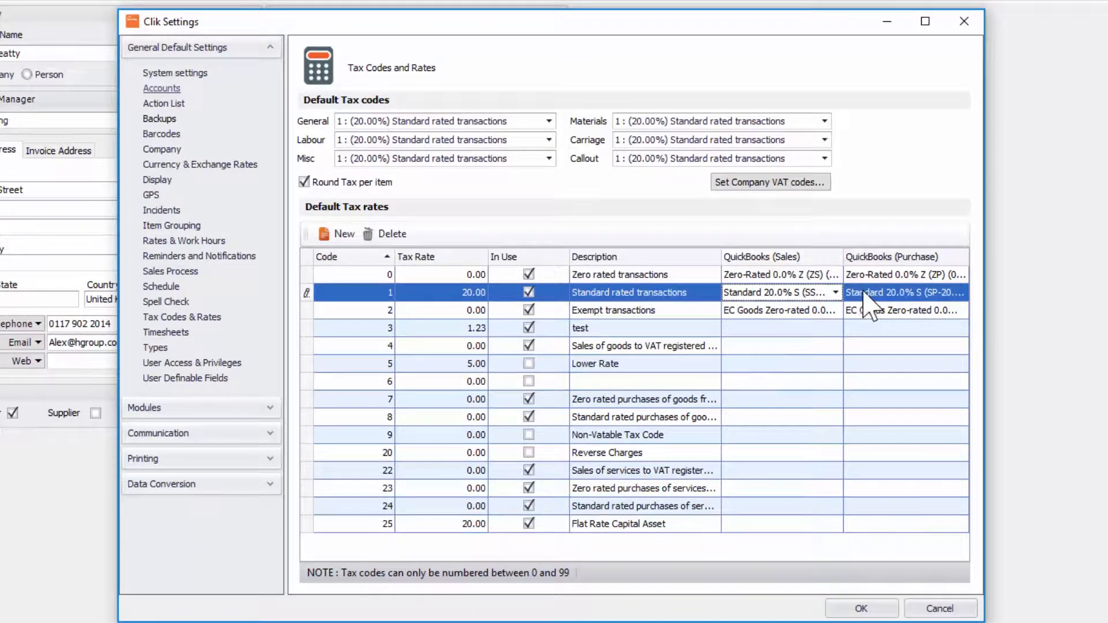
click(927, 473)
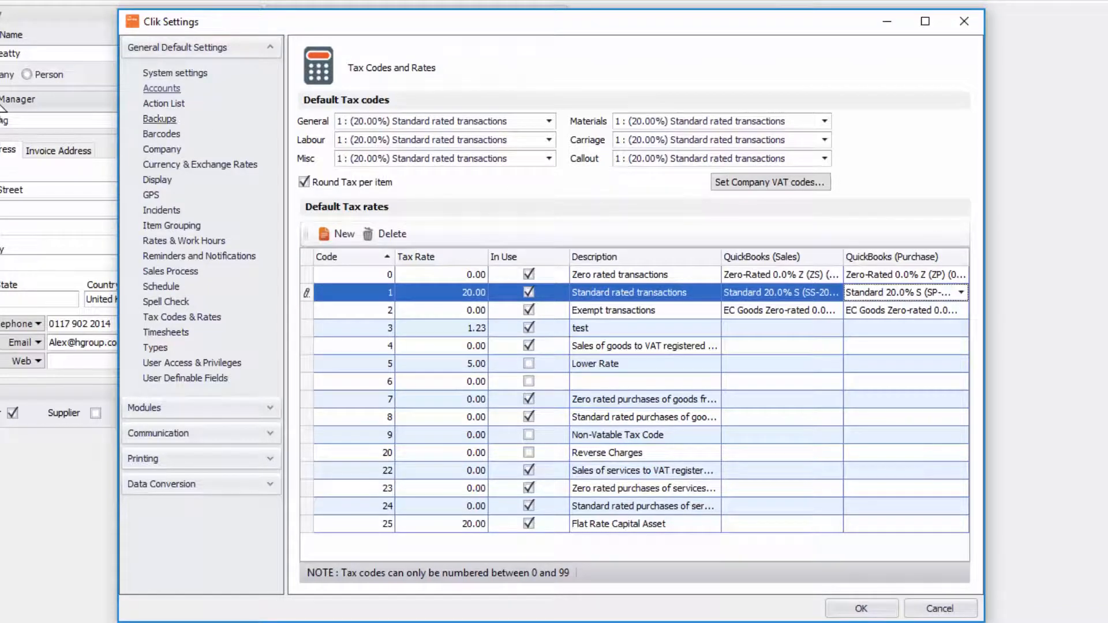
- Return to the accounts settings, switch document numbering to Clik numbers and enable the Clik prefix for all three documents
click(154, 92)
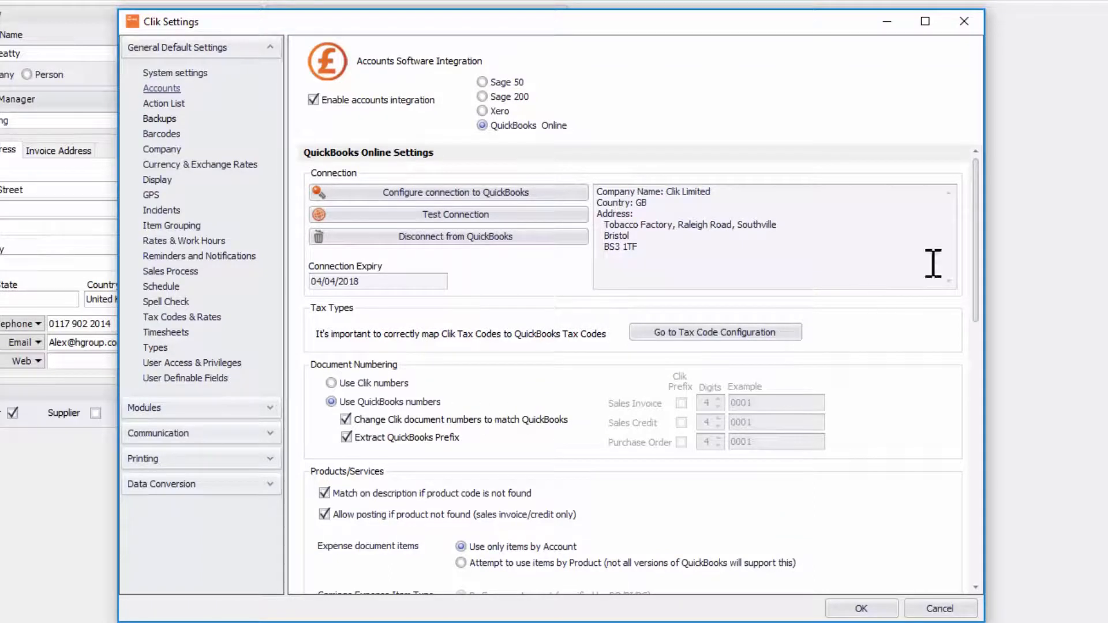
drag(974, 205, 988, 288)
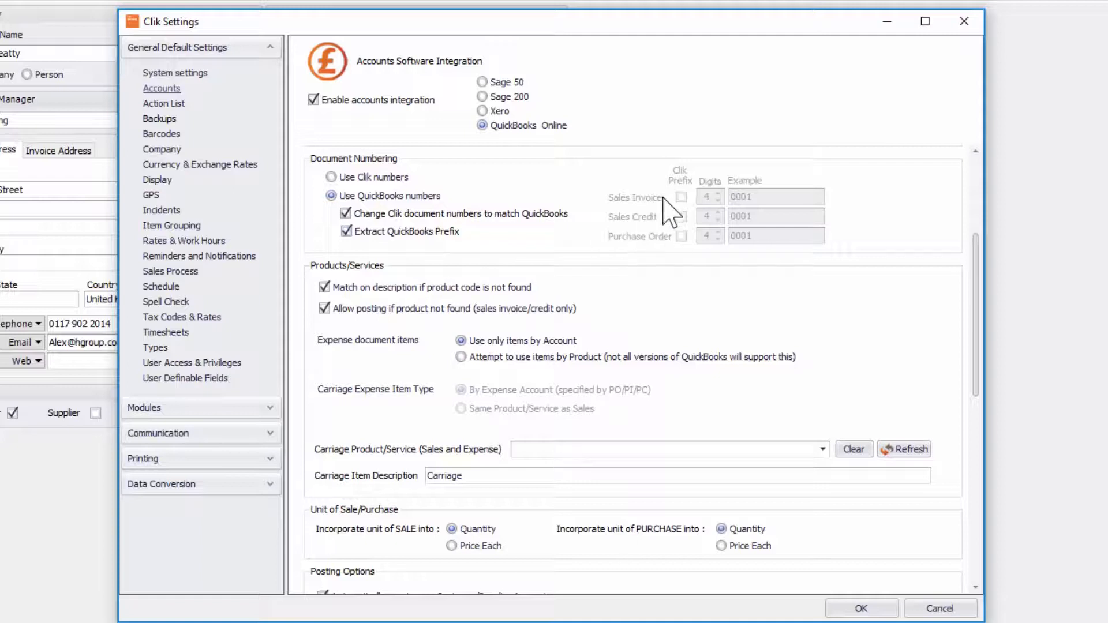
click(397, 179)
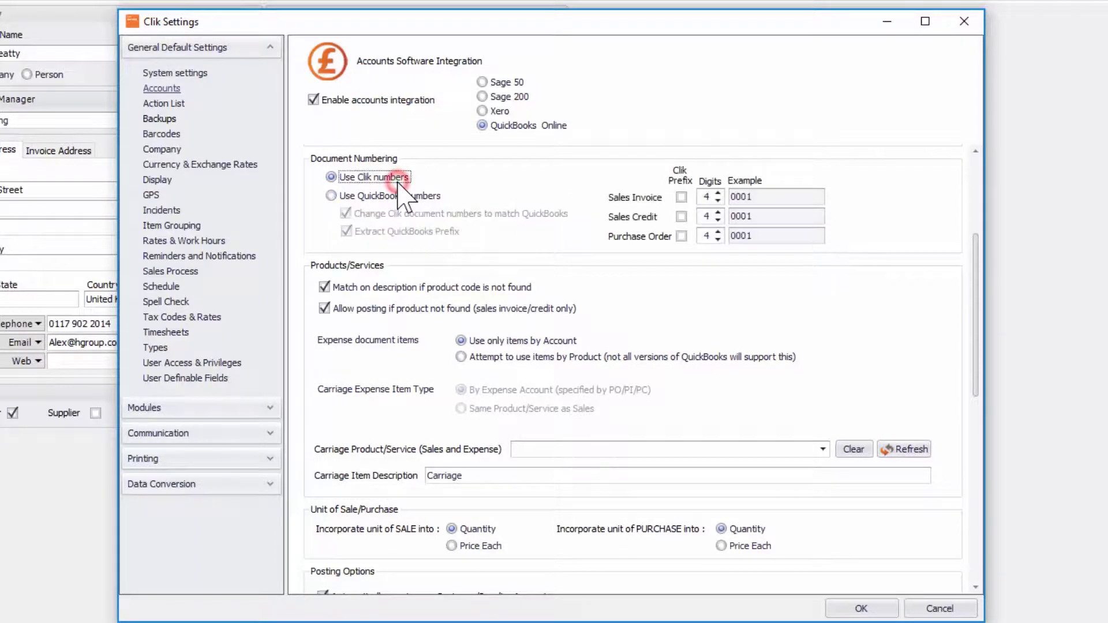
click(682, 196)
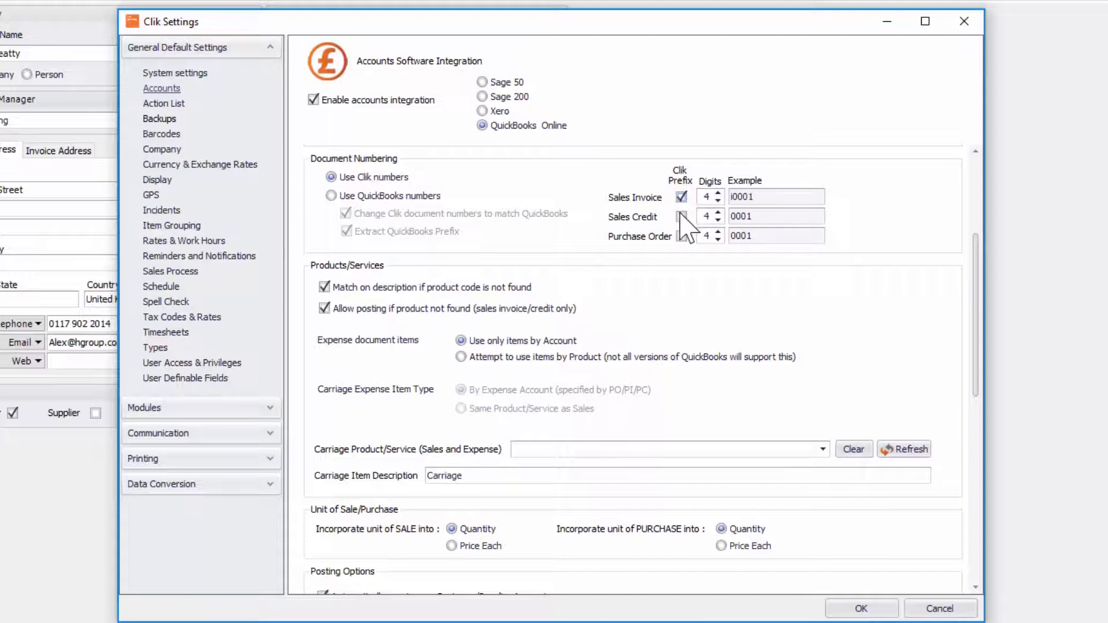
click(682, 216)
click(682, 236)
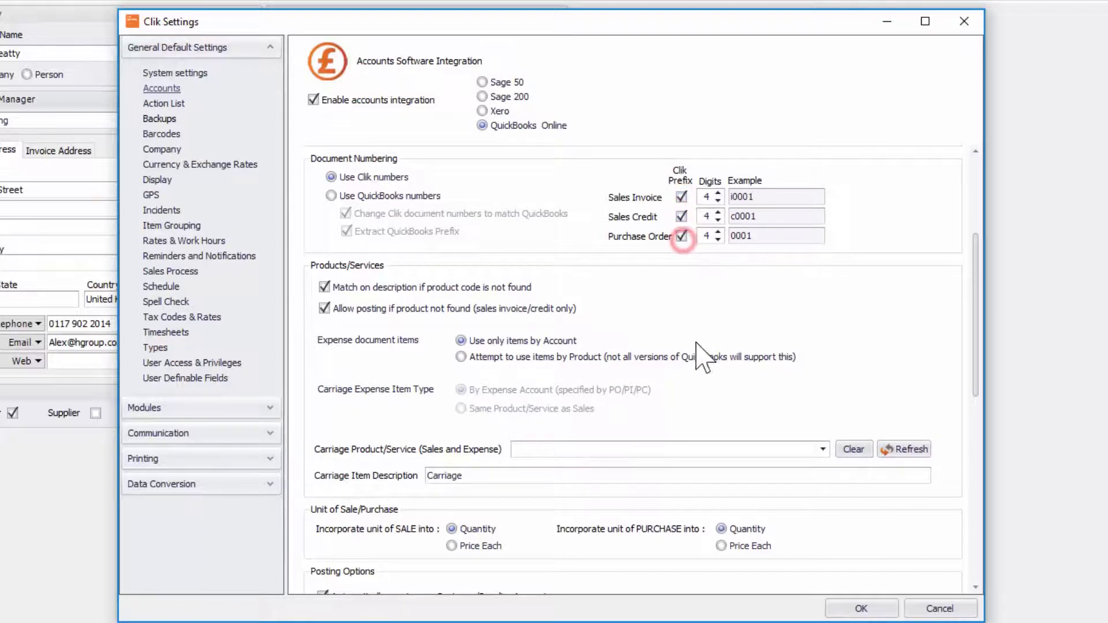
- Switch document numbering back to QuickBooks numbers
click(331, 195)
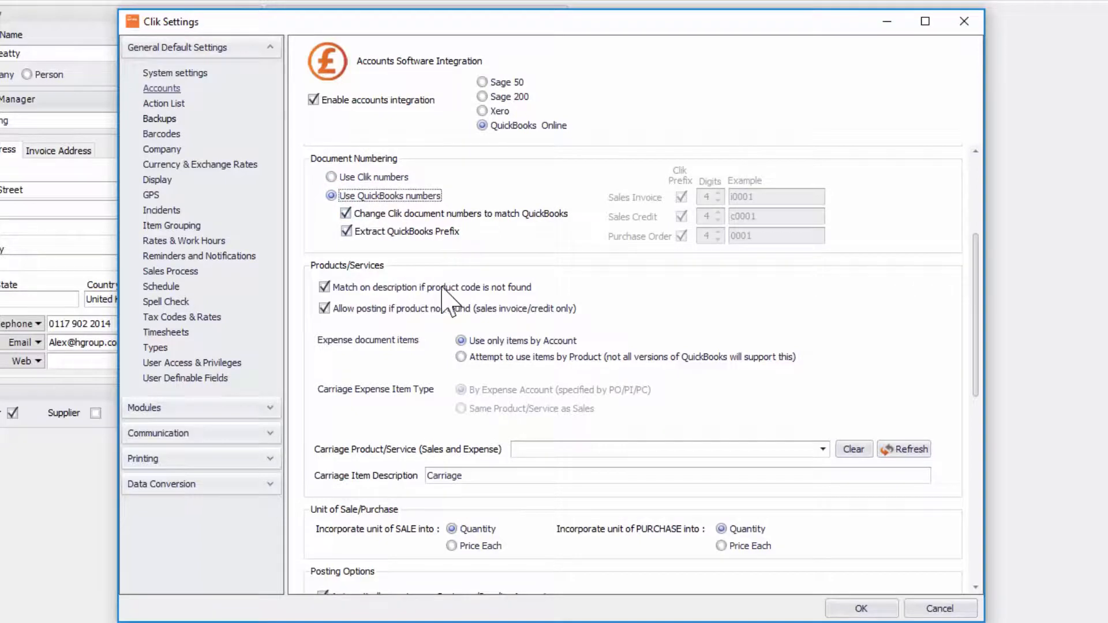
drag(977, 235, 977, 255)
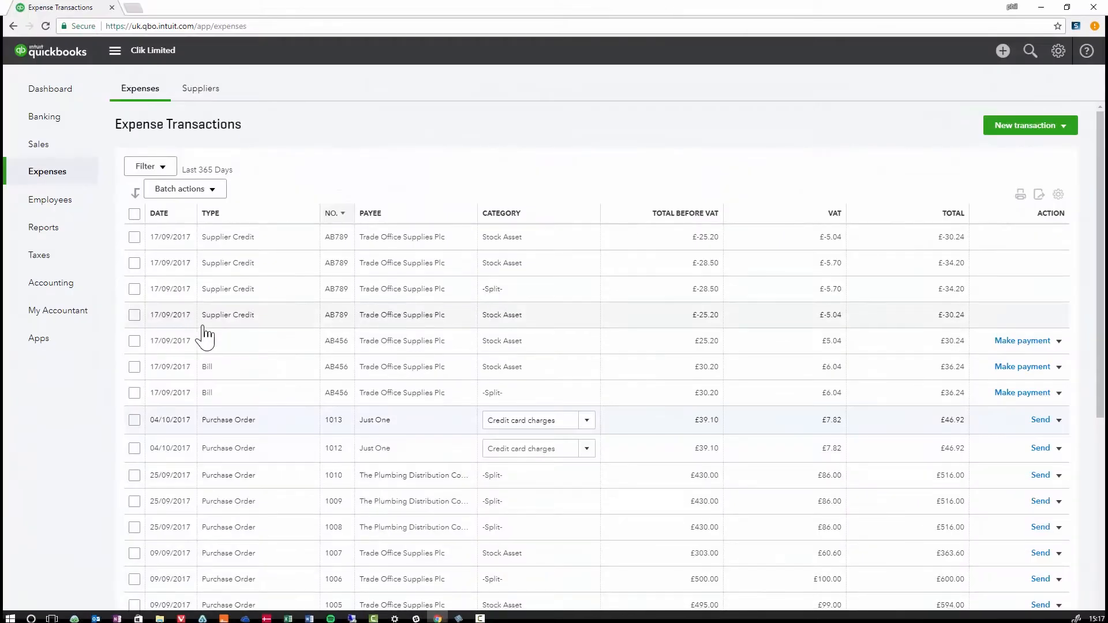
- In QuickBooks Online, open purchase order 1013 and set the account on line 2 to Rent
click(231, 420)
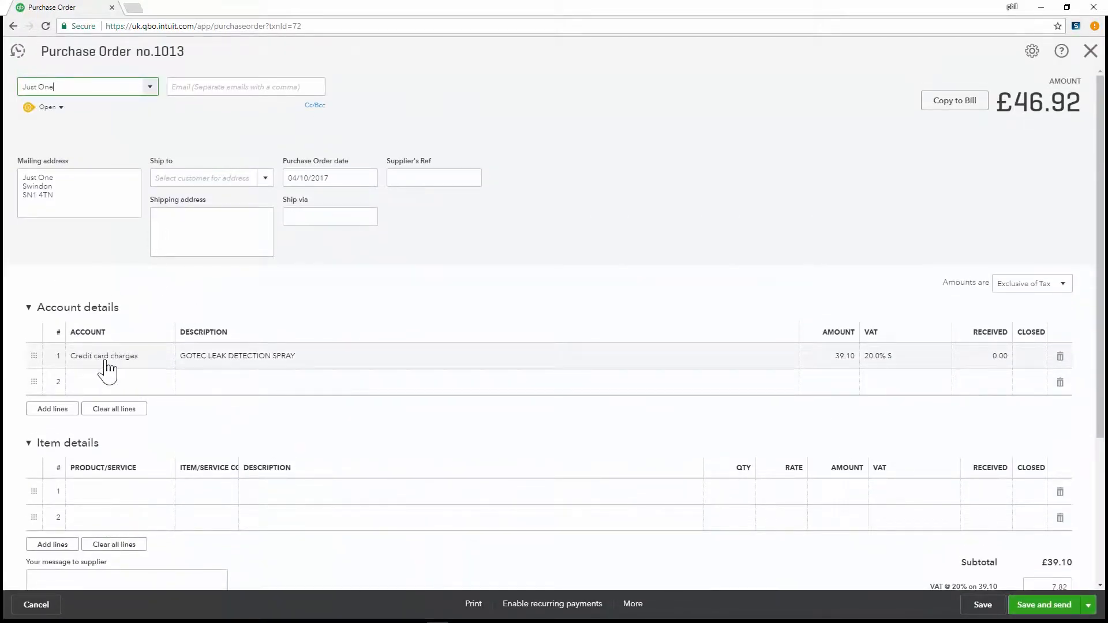
click(160, 381)
click(166, 384)
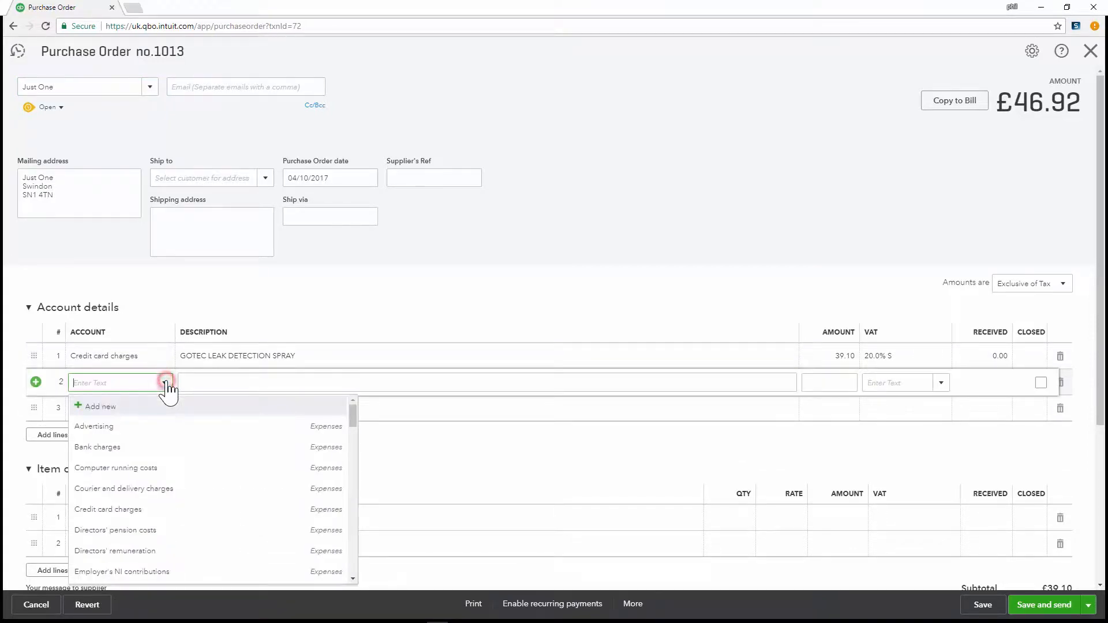
scroll(150, 484, down, 5)
click(143, 466)
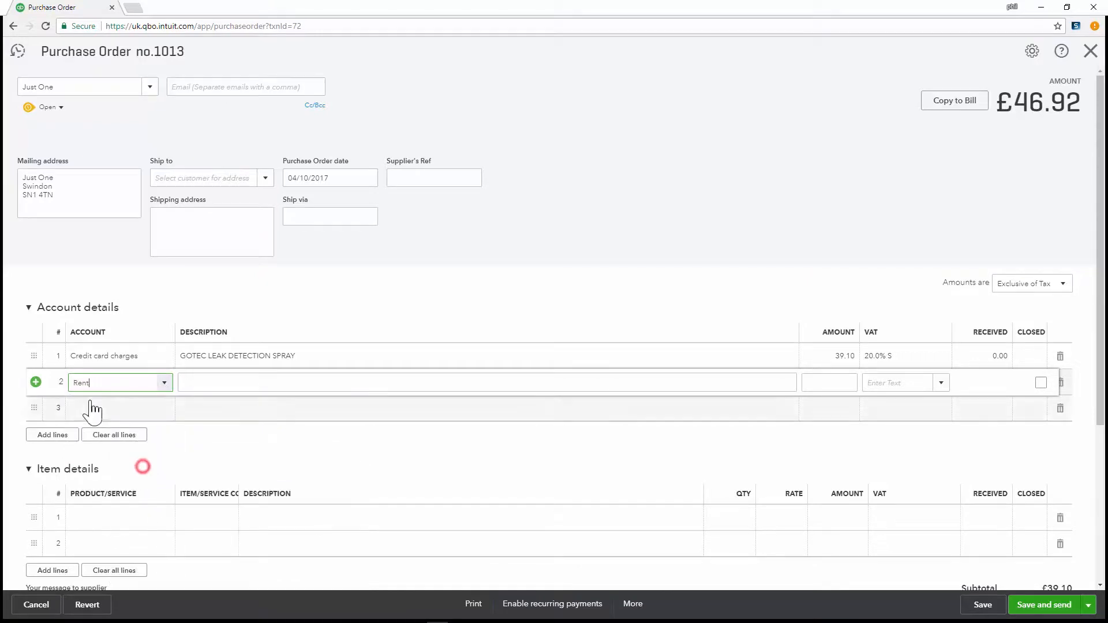
click(265, 383)
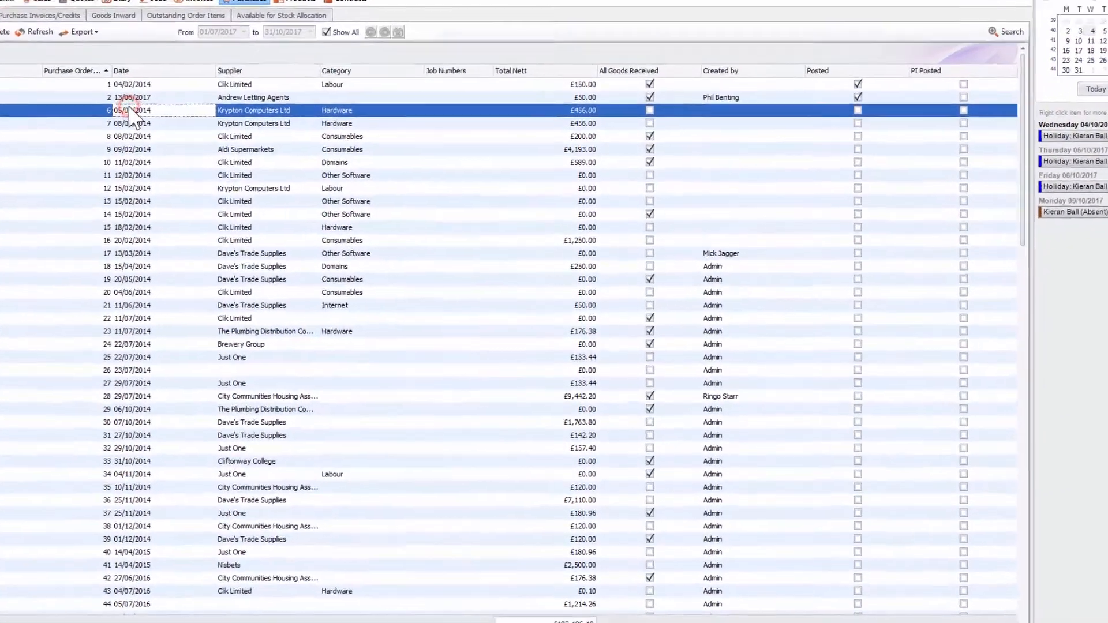
- Switch to Clik and view purchase order 1011 for Krypton Computers Ltd, then close it
double_click(175, 132)
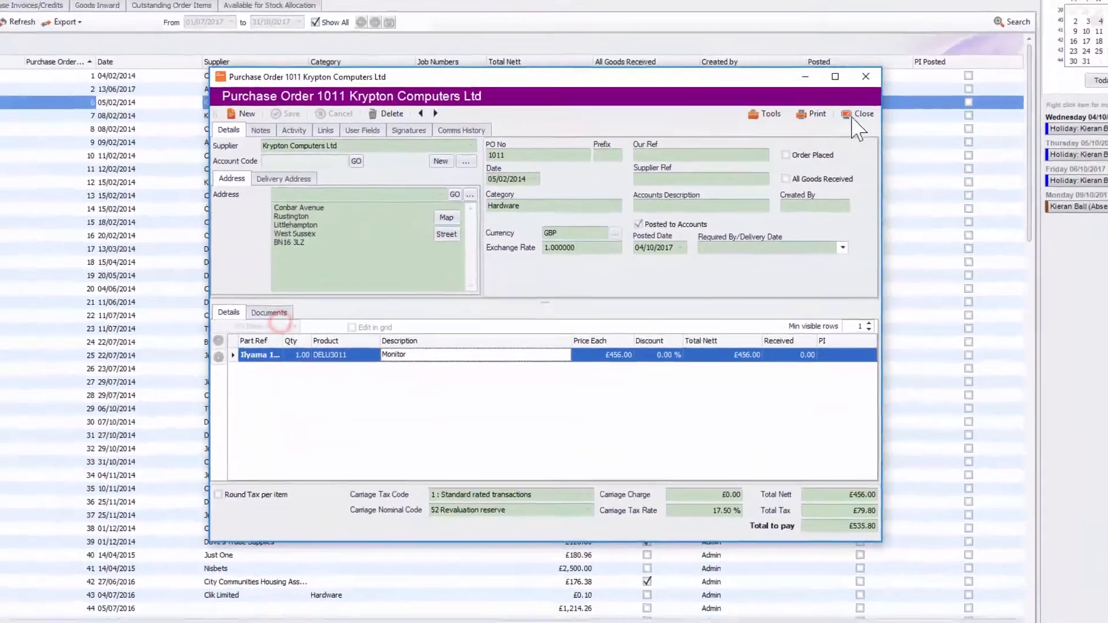
click(928, 68)
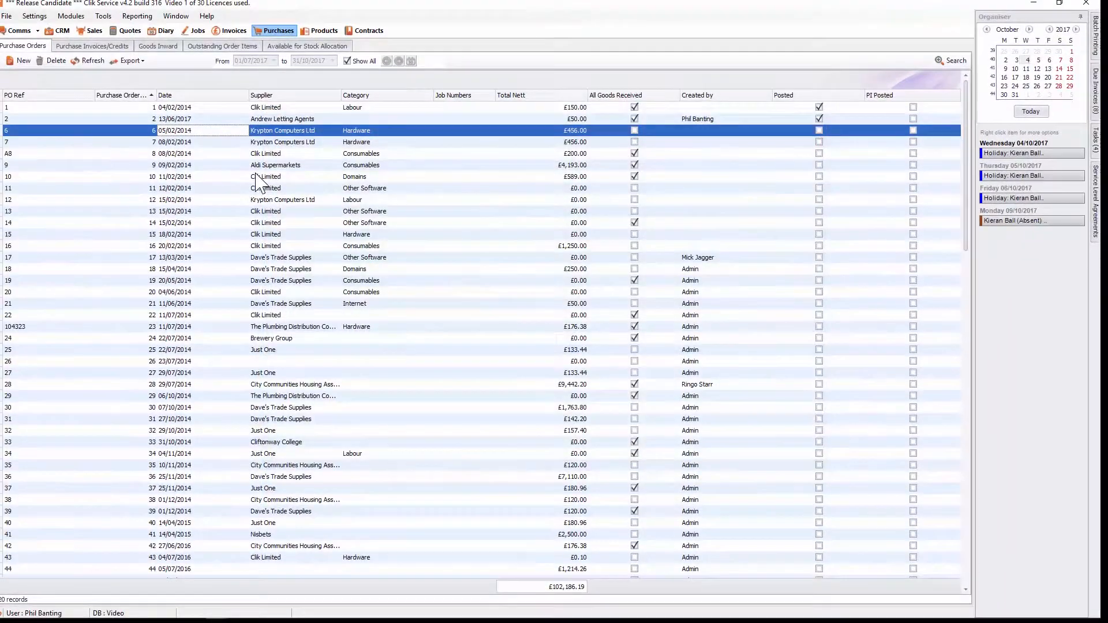
- Open purchase order 11, set the Business Manager 2.0 line's nominal code to Rates, and save the order
double_click(240, 187)
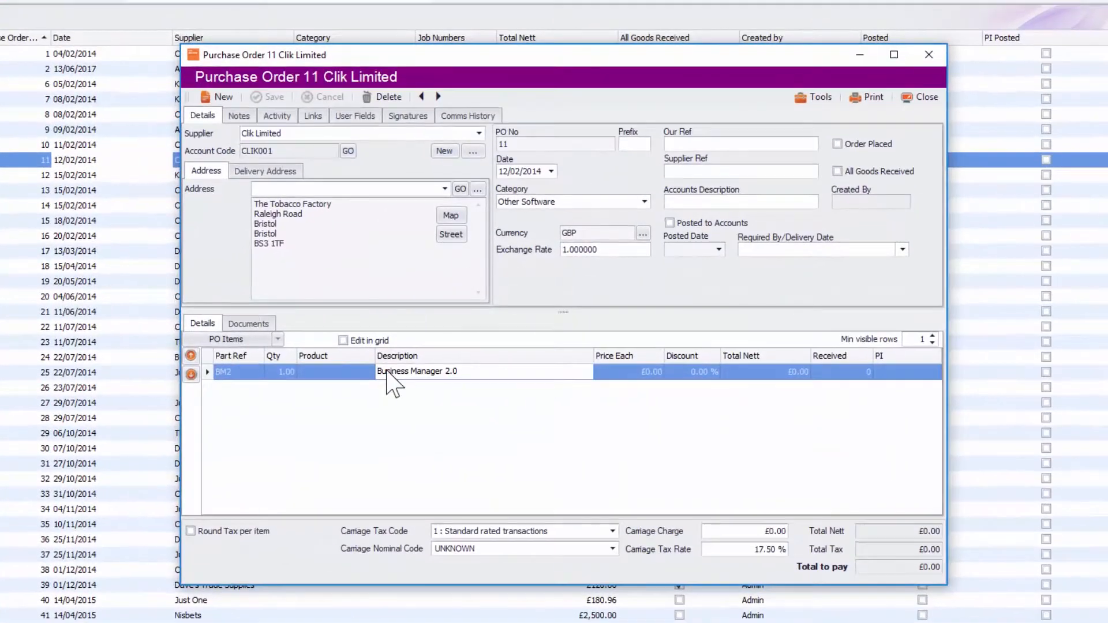
double_click(383, 375)
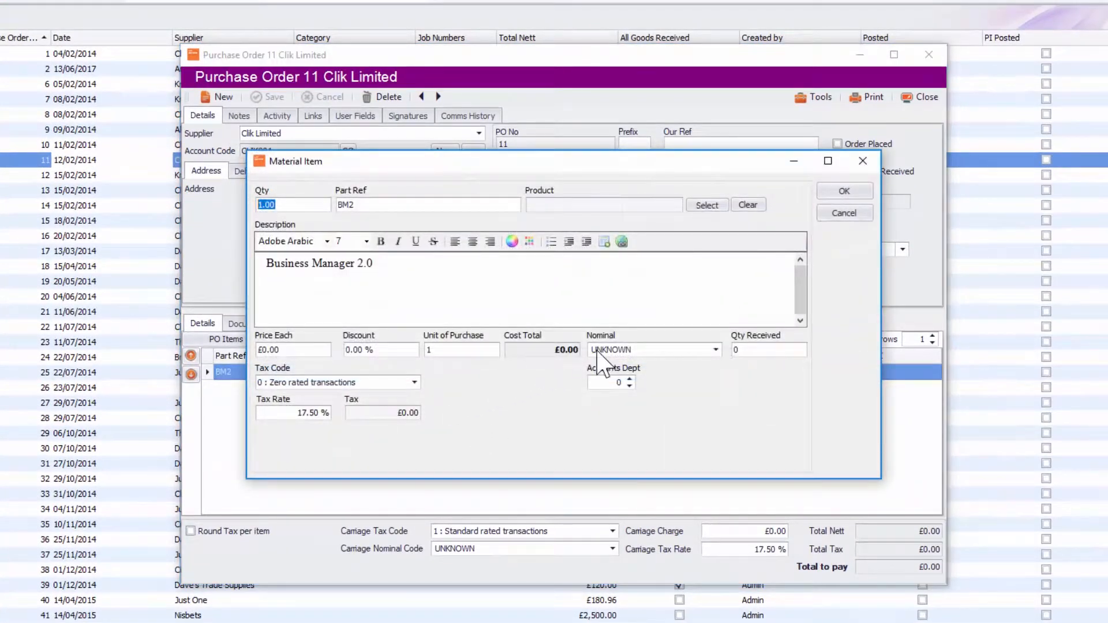
click(716, 350)
scroll(710, 419, up, 4)
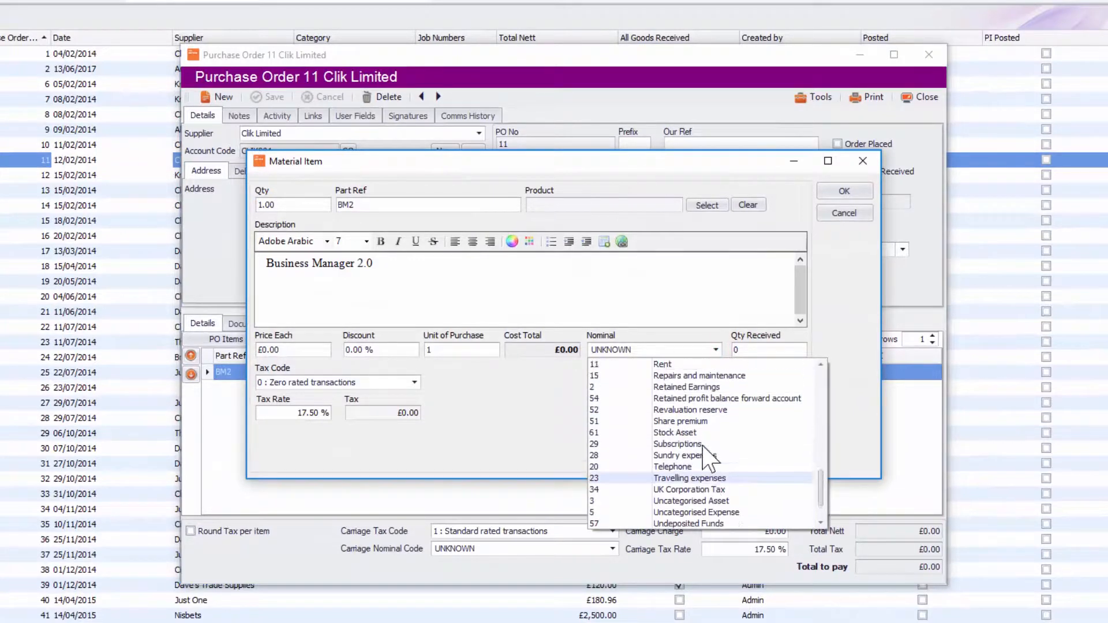
scroll(716, 440, down, 4)
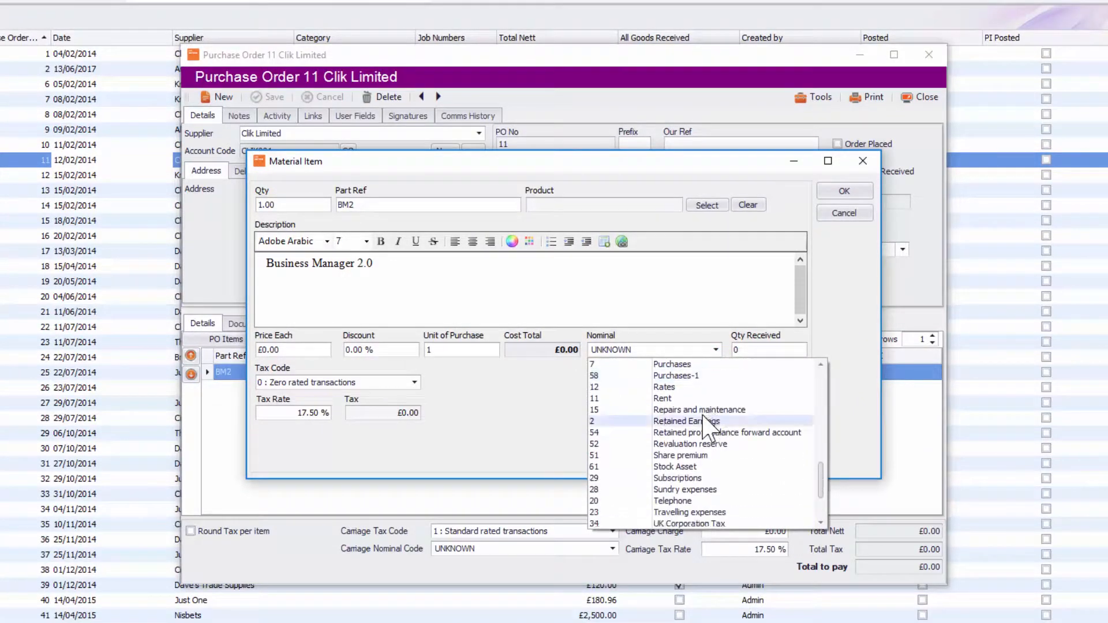
click(692, 390)
click(844, 195)
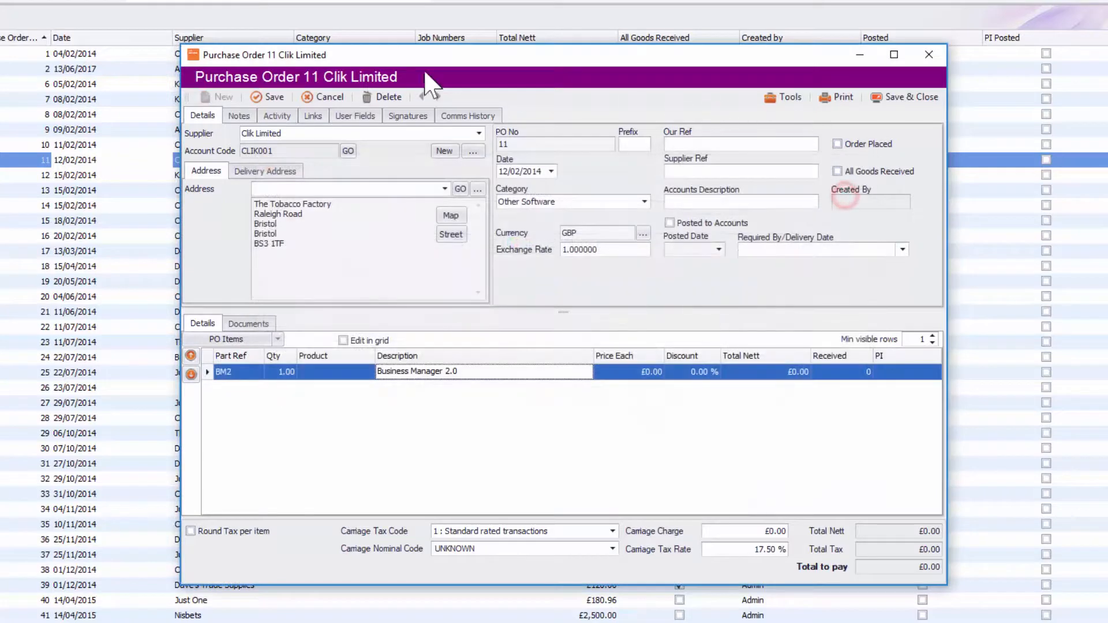
click(258, 102)
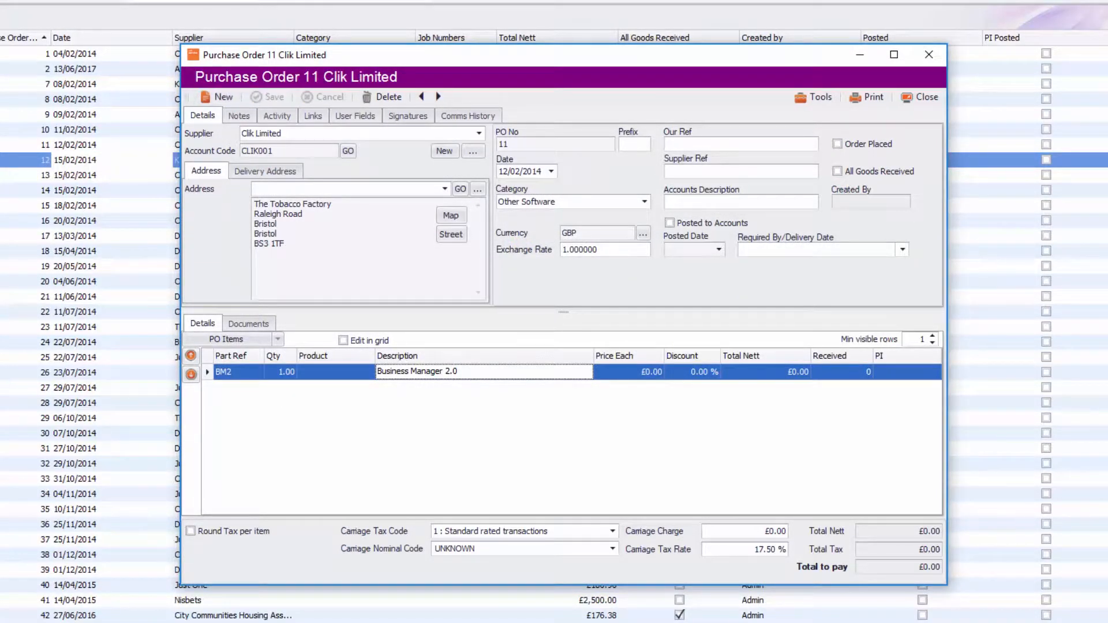
- Switch back to the Clik accounts settings window
click(142, 622)
click(142, 614)
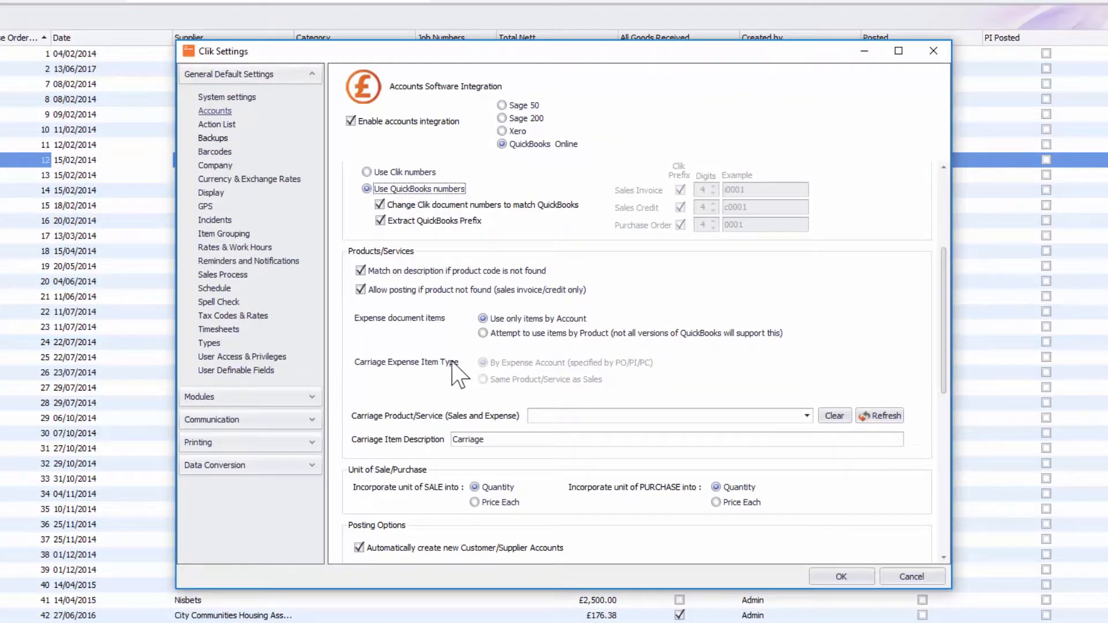
- Try expense items by Product with carriage as the same product/service as sales, then restore items by Account
click(481, 334)
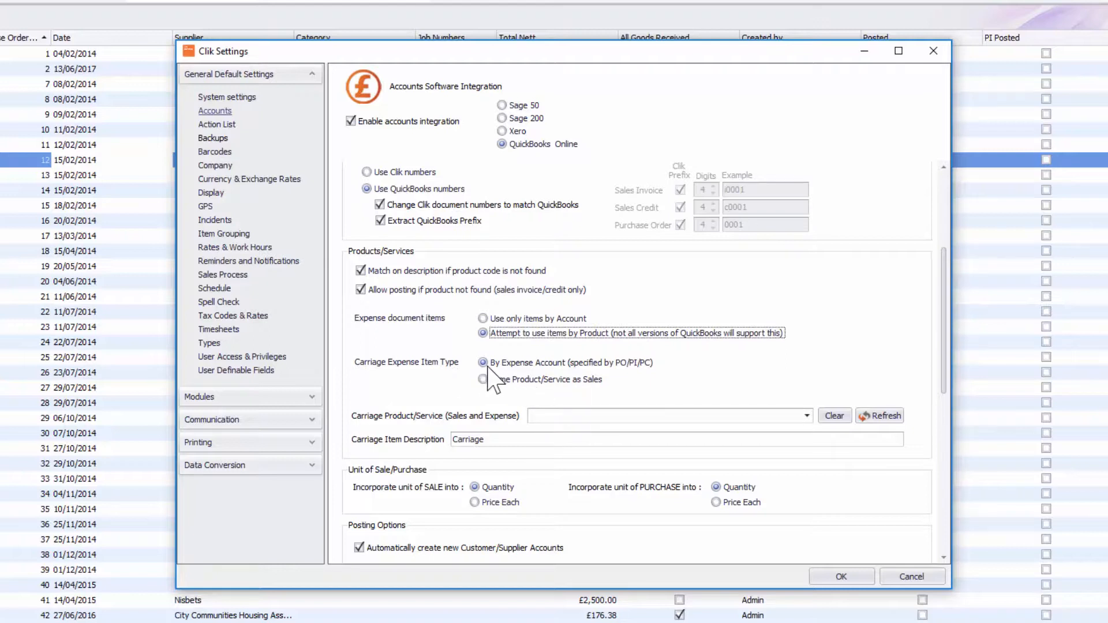
click(518, 384)
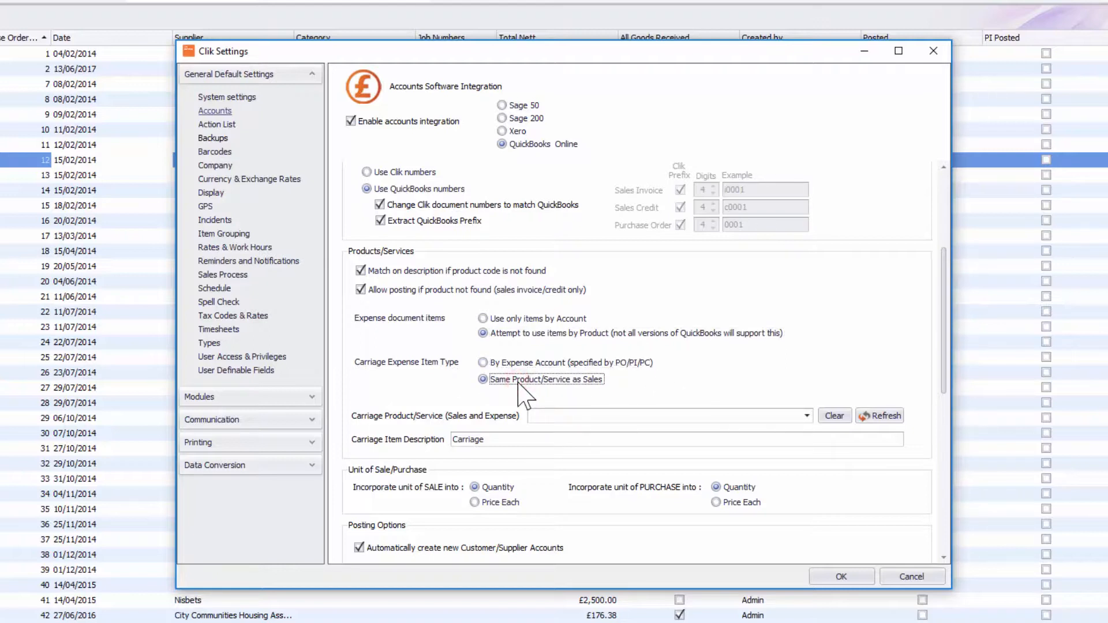
click(522, 319)
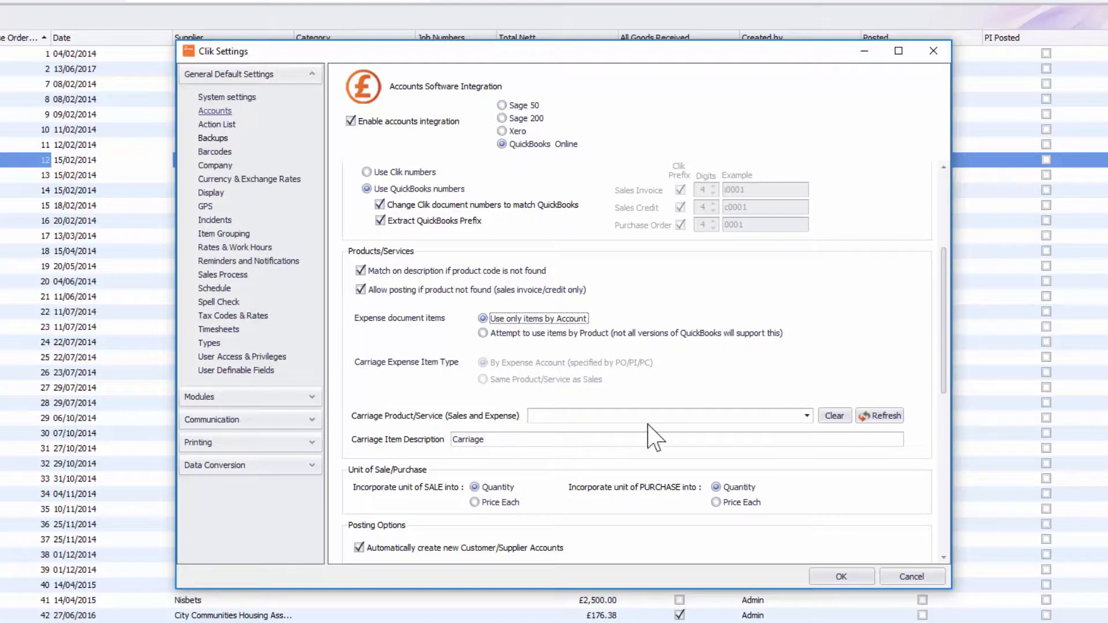
- Refresh the product list and set the carriage product/service for sales and expense to CARR Carriage
click(790, 416)
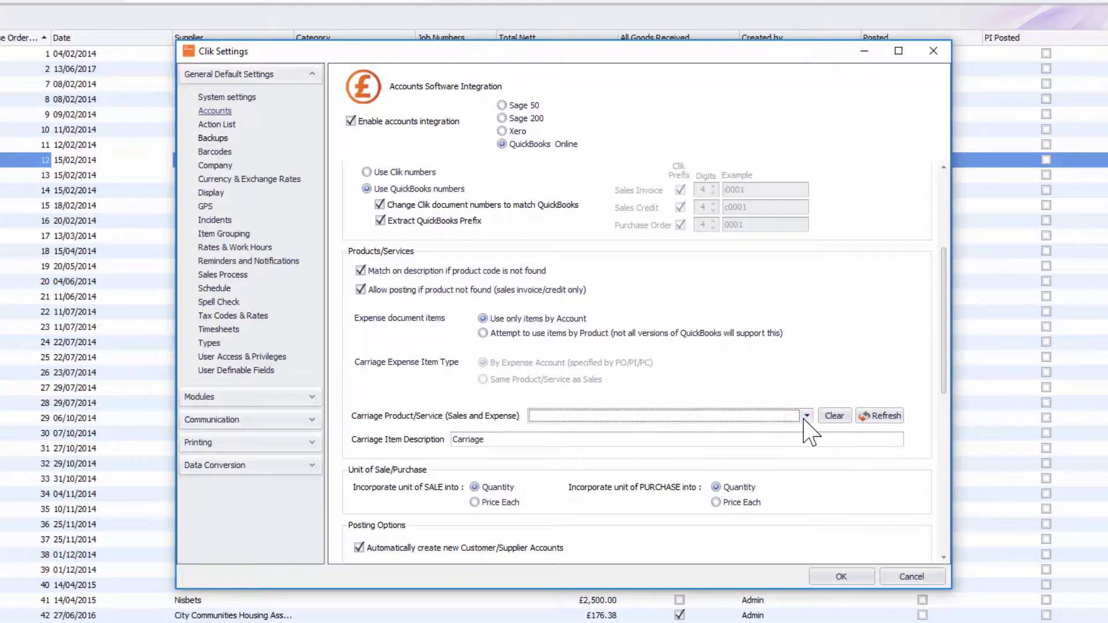
click(804, 417)
click(802, 415)
click(795, 415)
click(793, 414)
click(793, 413)
click(879, 413)
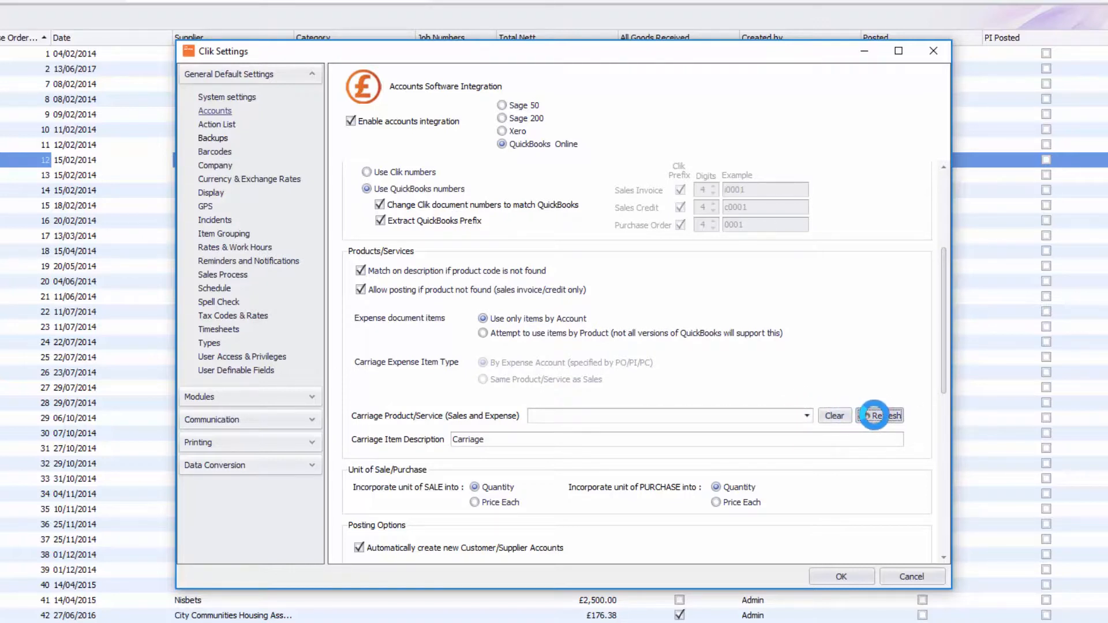
click(805, 415)
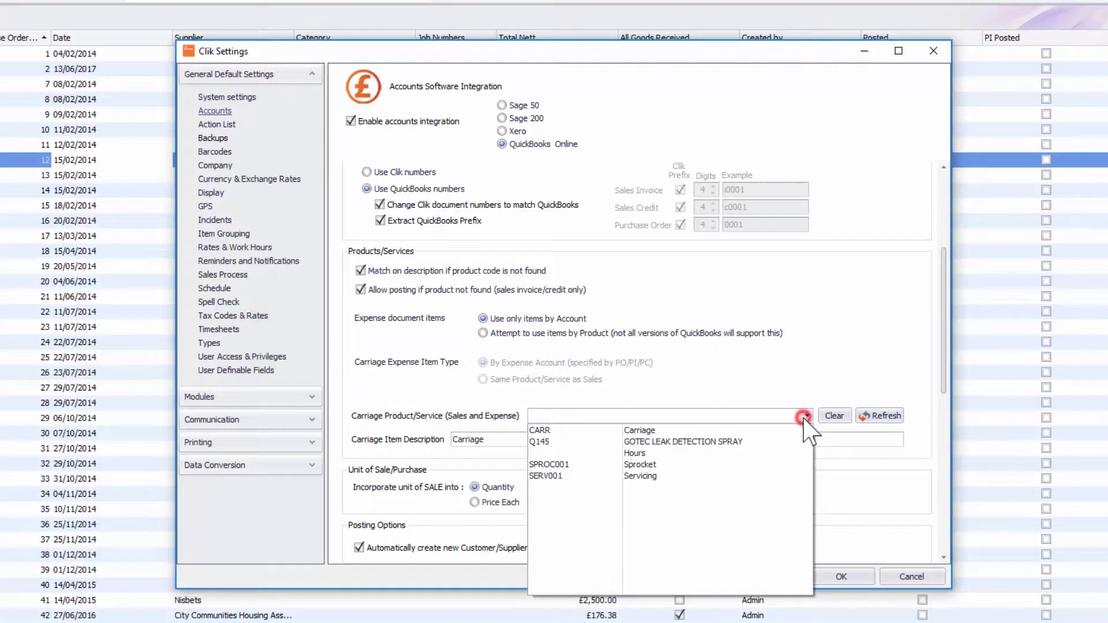
click(684, 430)
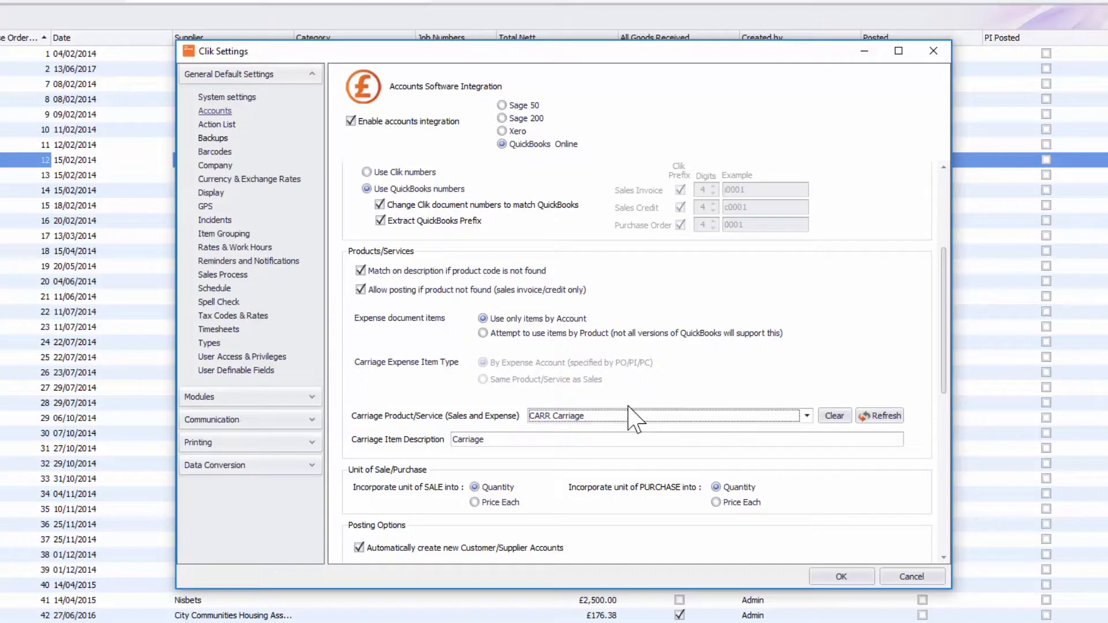
- Map sales custom fields 1, 2 and 3 to Job No/s, Cust Ref and Site Description
click(557, 436)
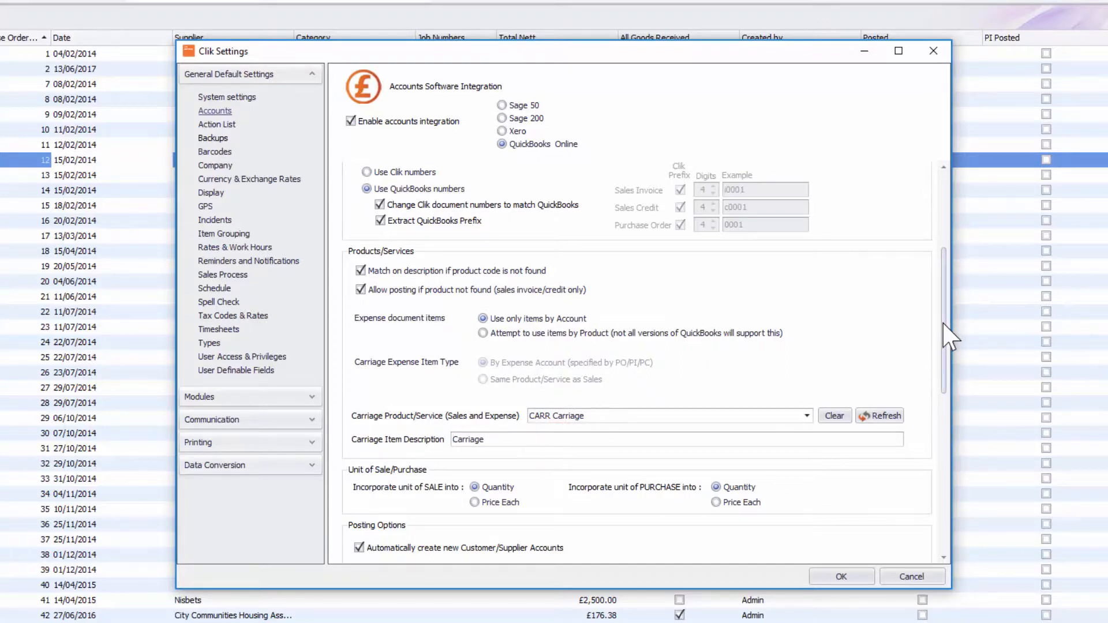
drag(944, 346, 941, 416)
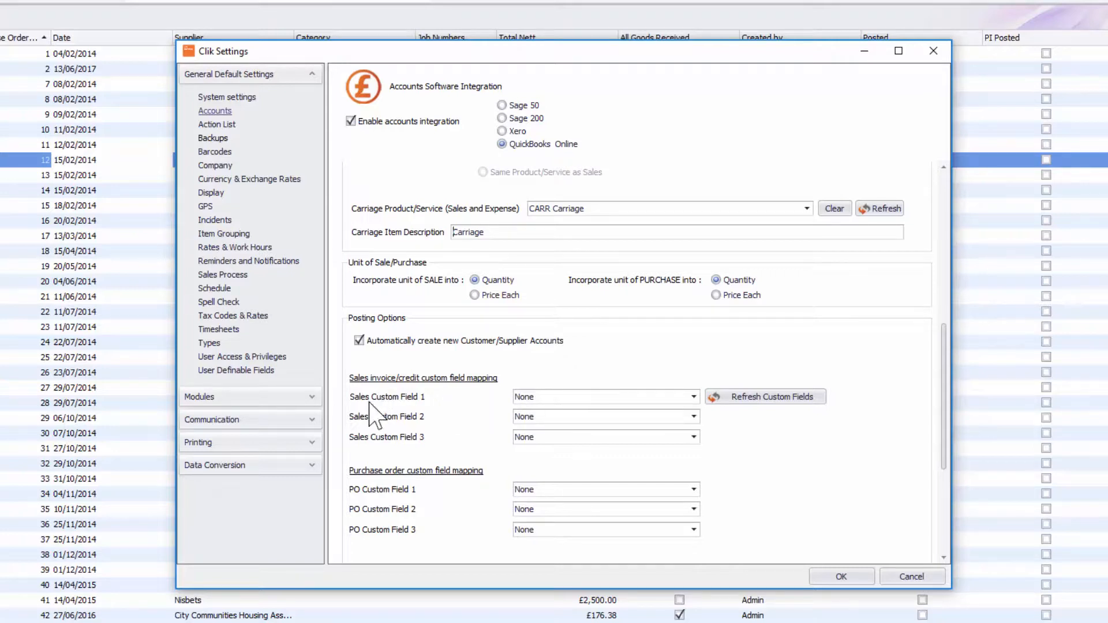
click(558, 397)
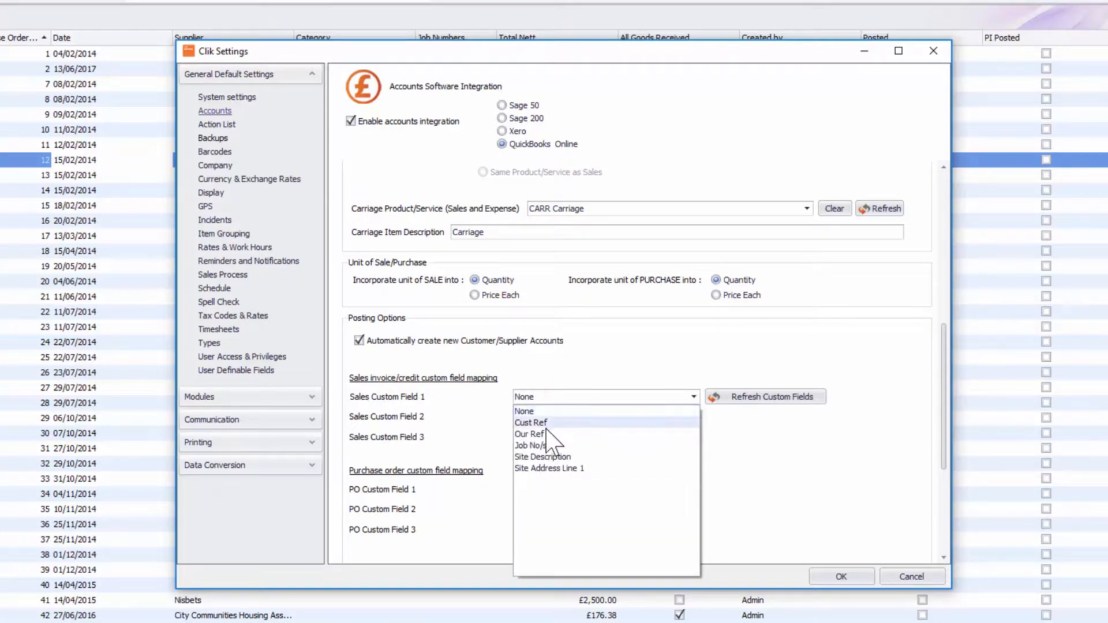
click(546, 458)
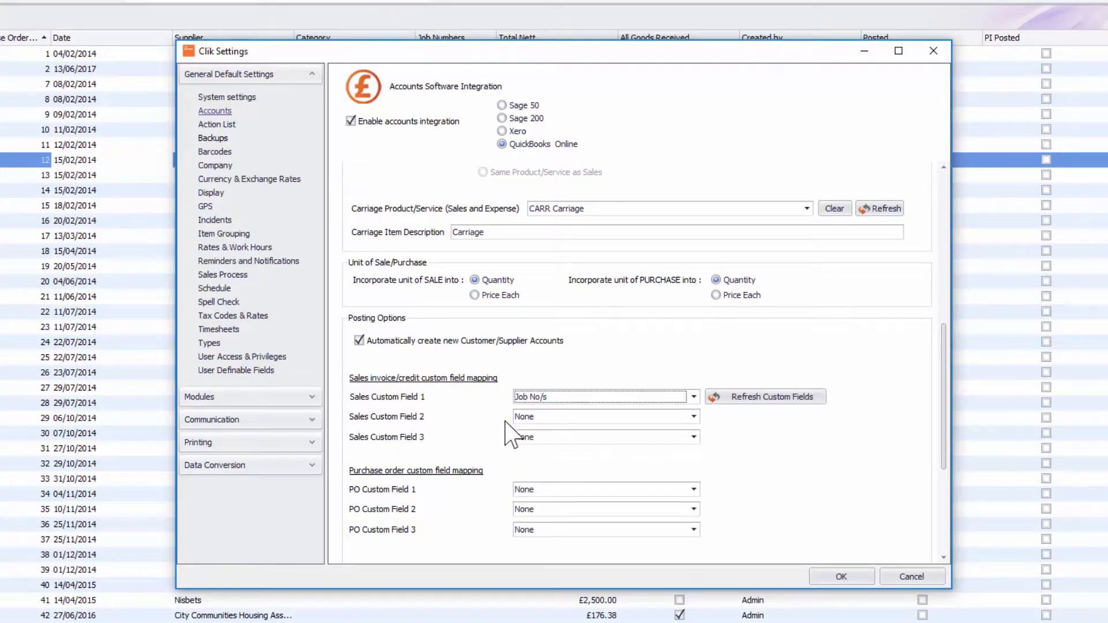
click(536, 416)
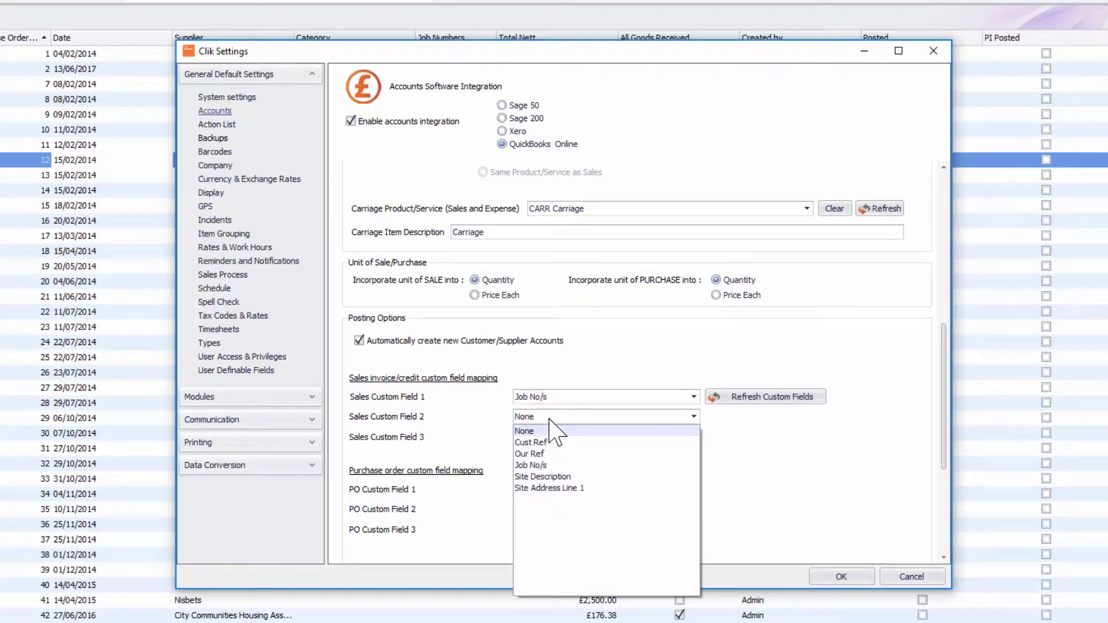
click(563, 442)
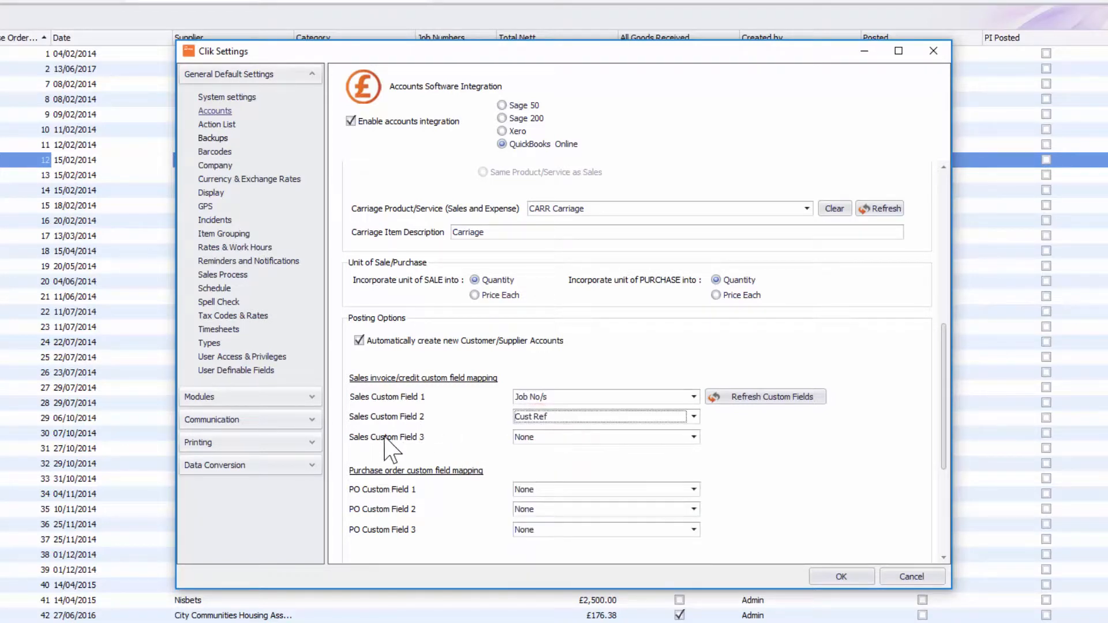
click(529, 437)
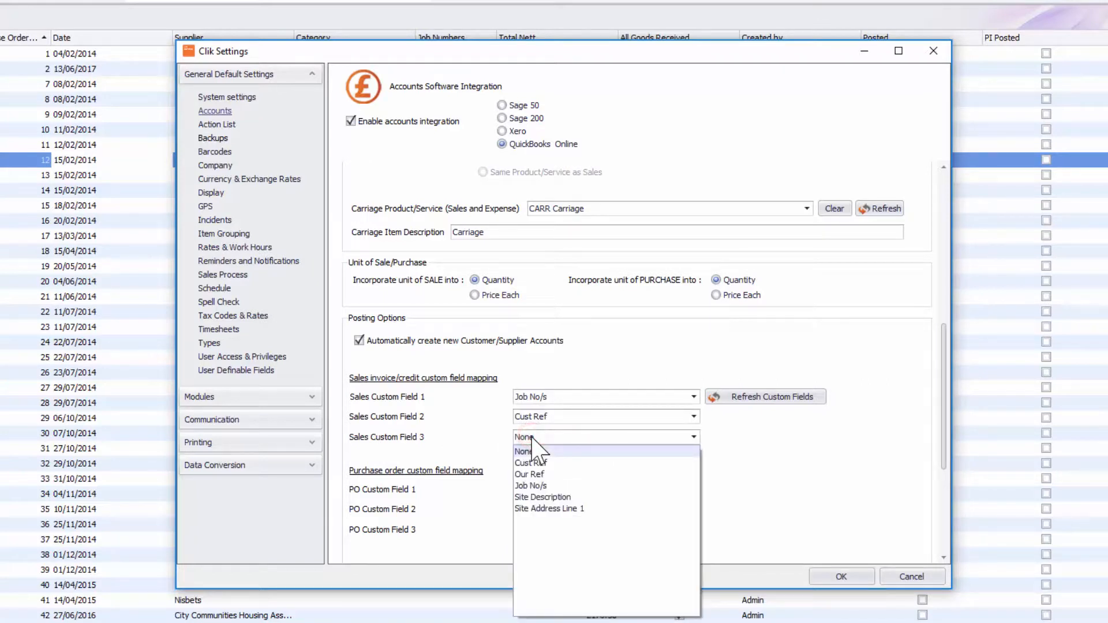
click(562, 495)
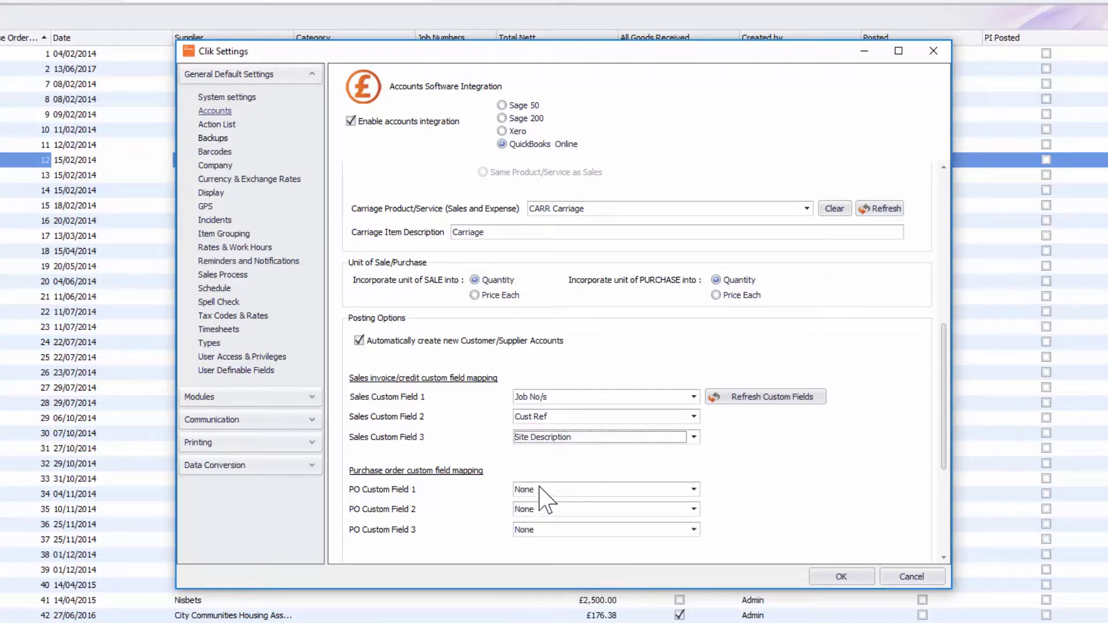
- Map purchase order custom fields 1, 2 and 3 to Job No/s, Supplier Ref and Site Description
scroll(444, 449, down, 1)
scroll(508, 479, up, 1)
click(577, 489)
click(542, 536)
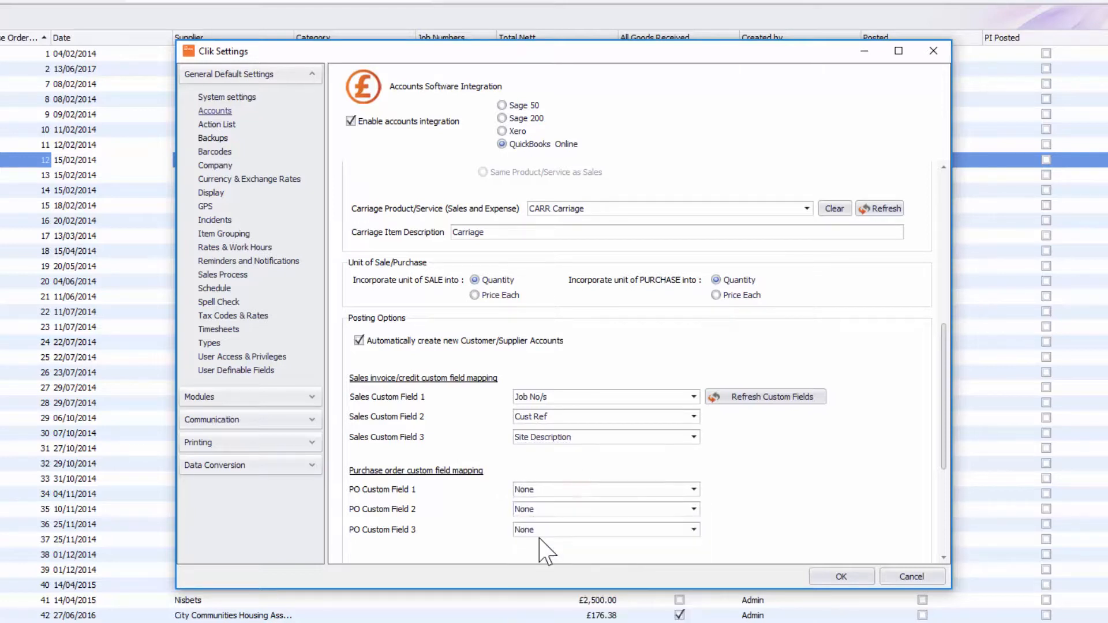
click(540, 508)
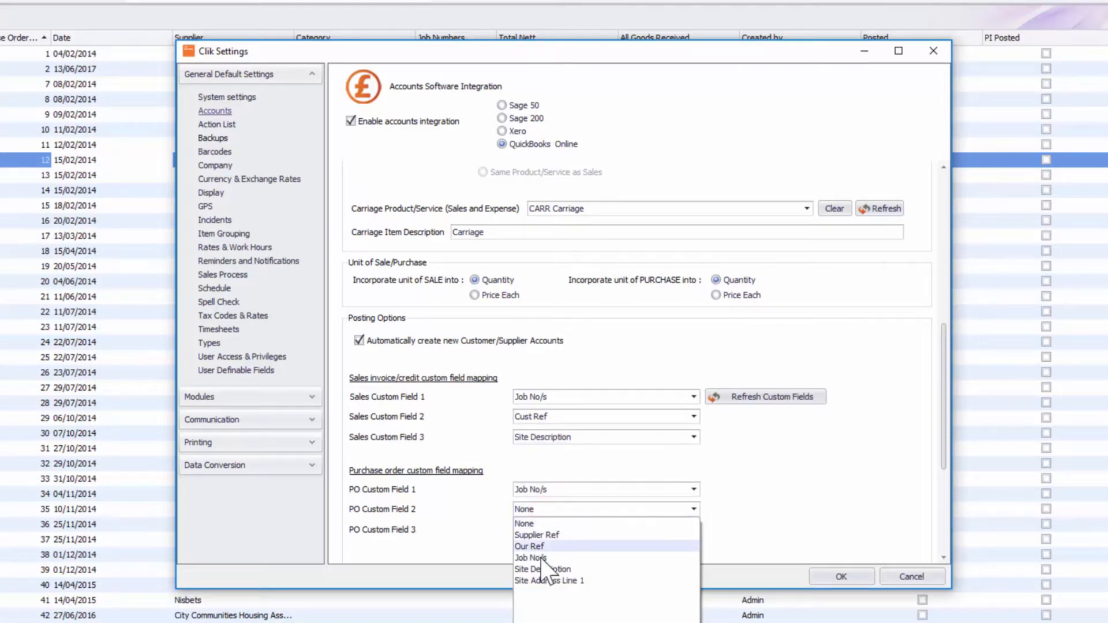
click(551, 538)
click(555, 529)
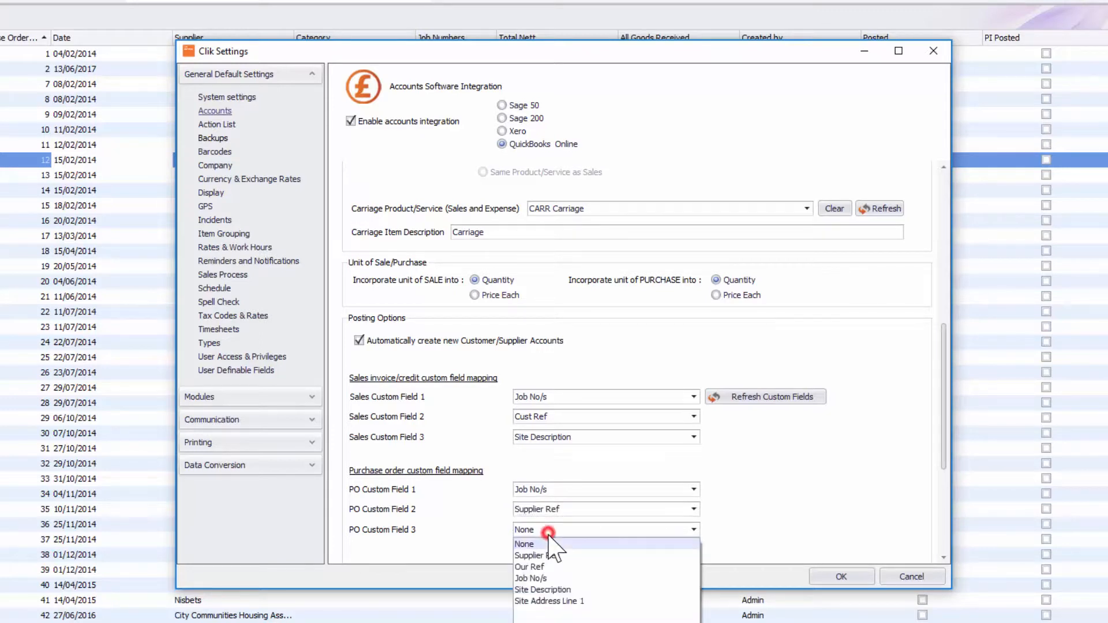
click(551, 589)
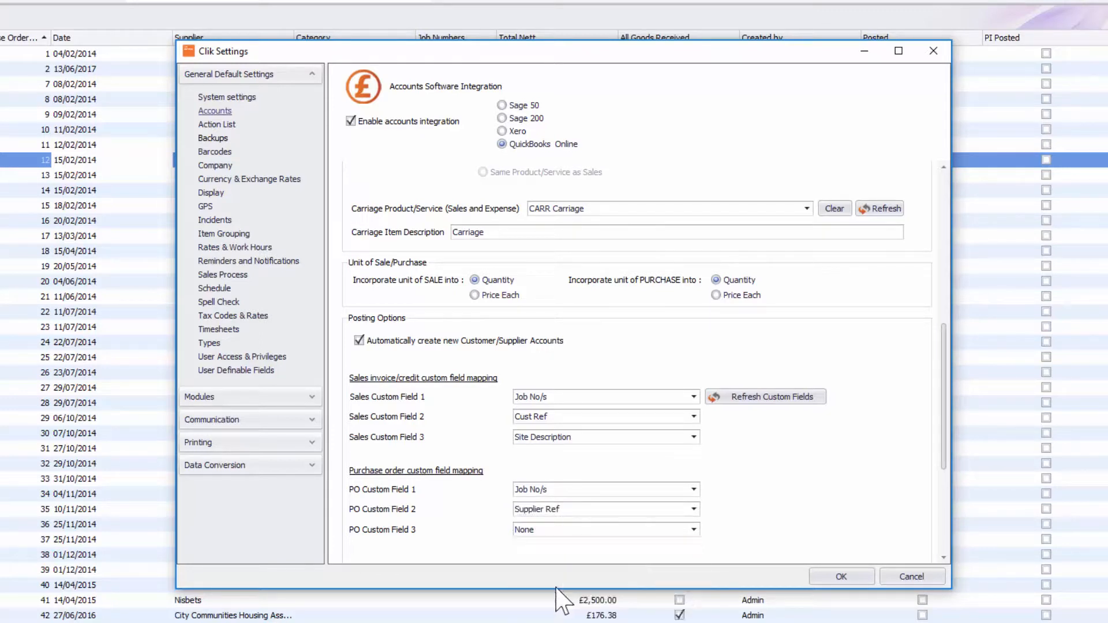
drag(945, 332, 938, 425)
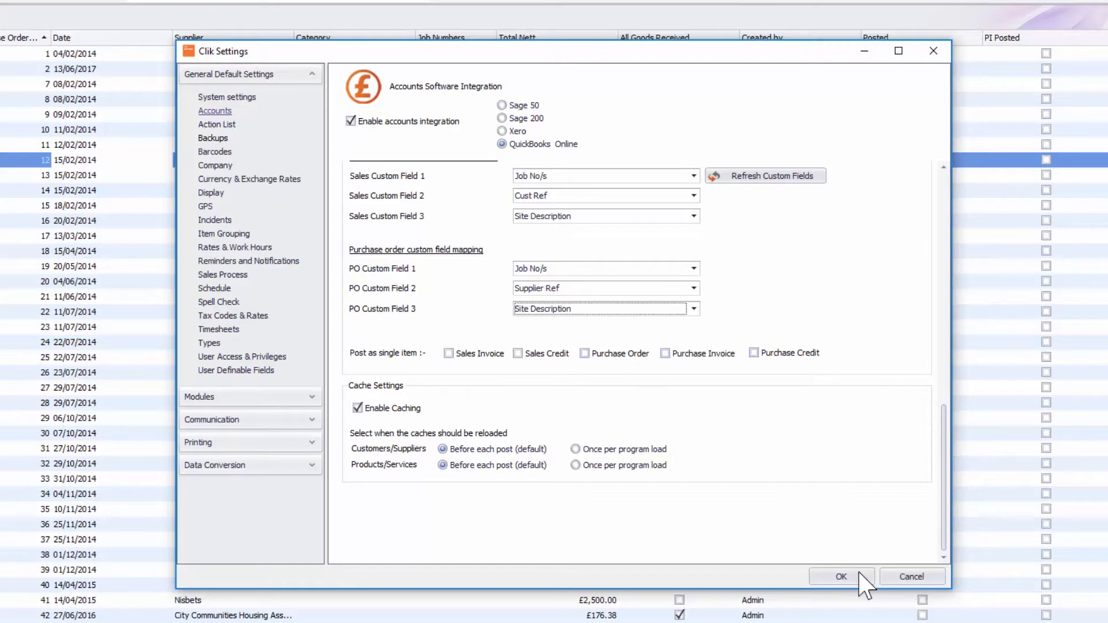
- Apply the accounts integration settings and close the open purchase order
click(841, 576)
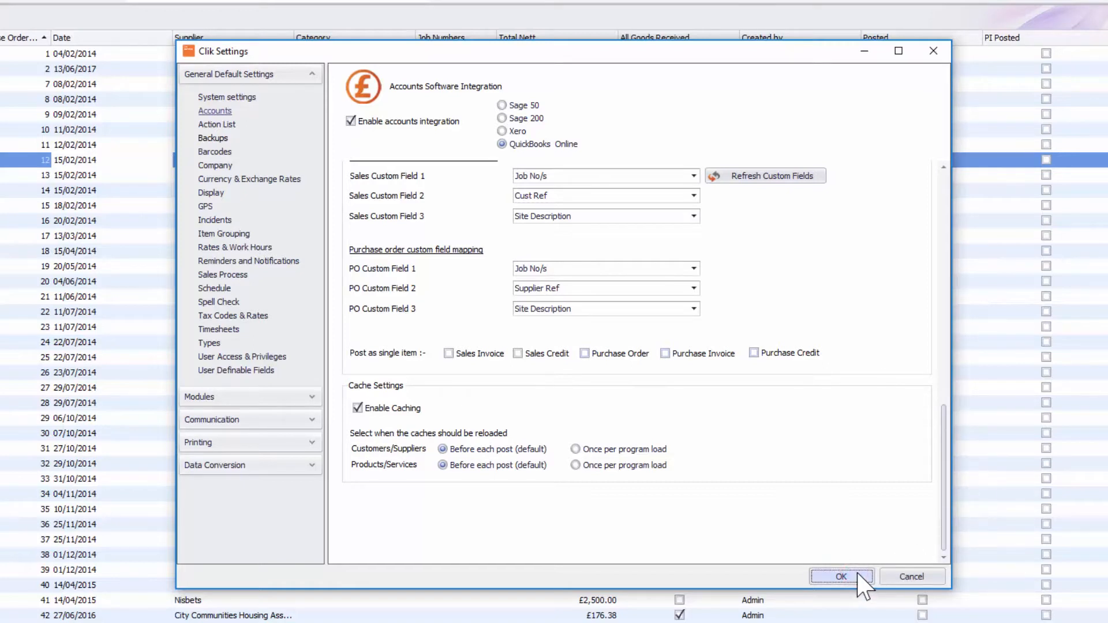
click(841, 576)
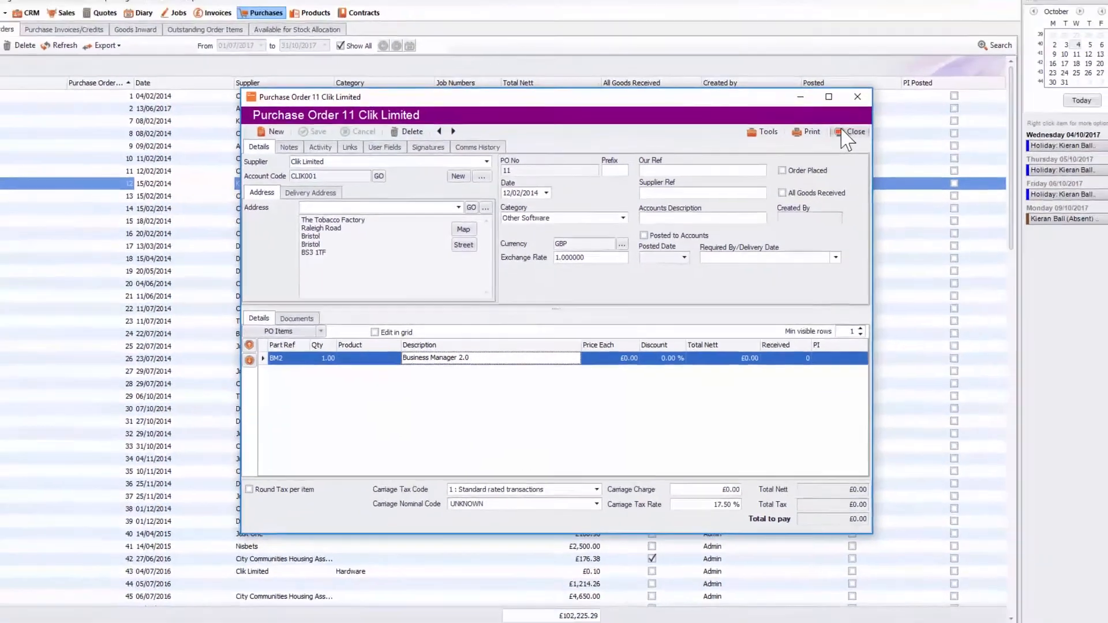
click(921, 97)
- Show all invoices, open the Cumbria County Council invoice 1000001 and mark it as unposted
click(234, 35)
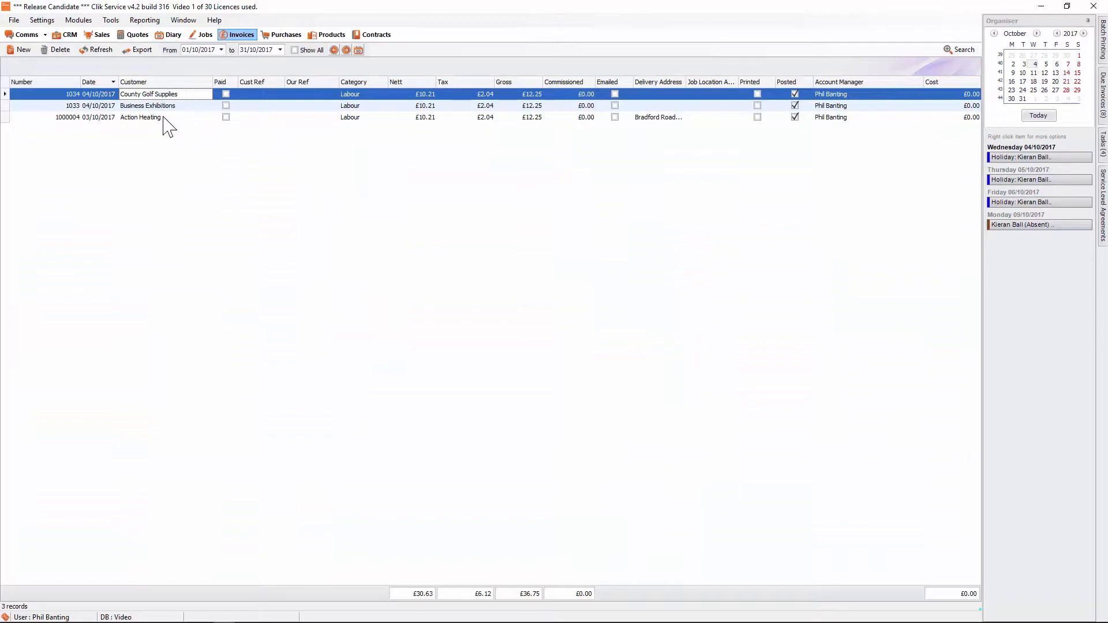
click(295, 50)
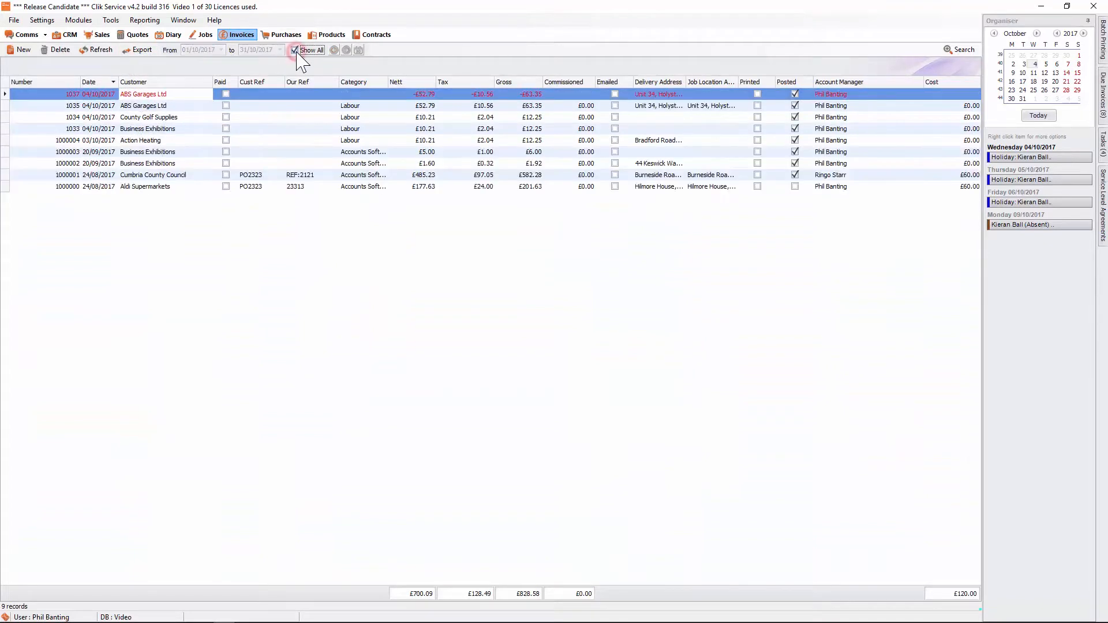
click(240, 187)
click(172, 164)
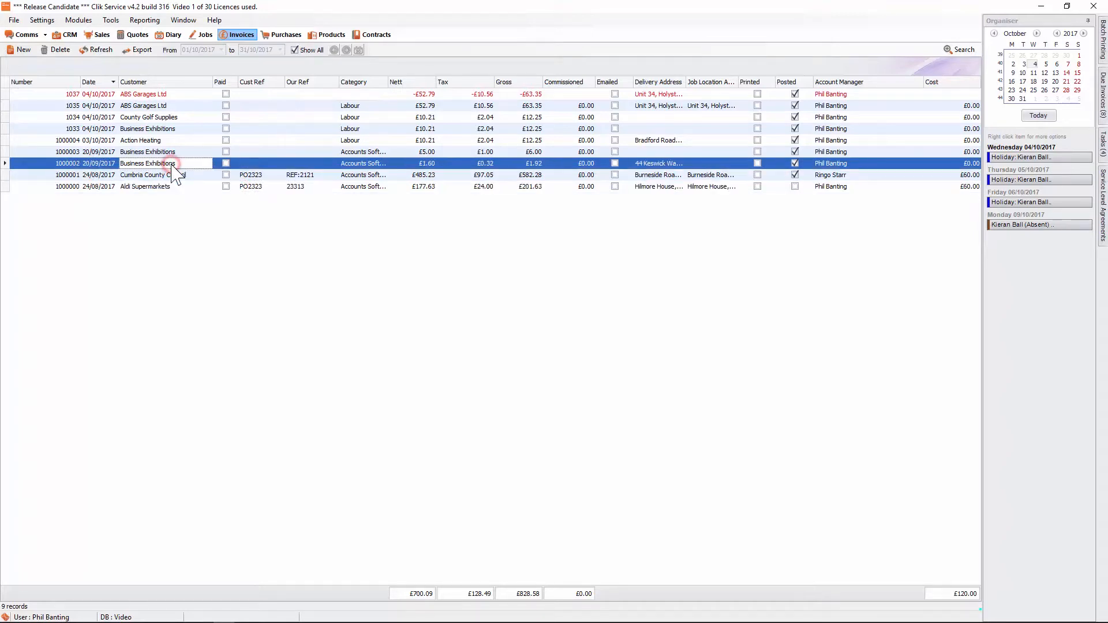
click(176, 175)
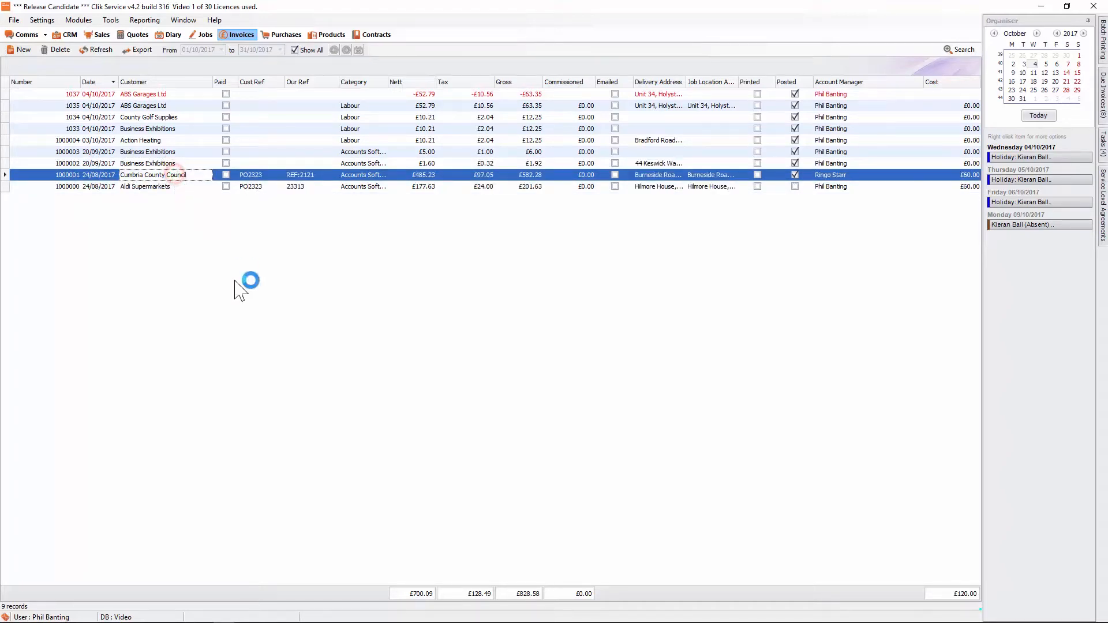
click(751, 148)
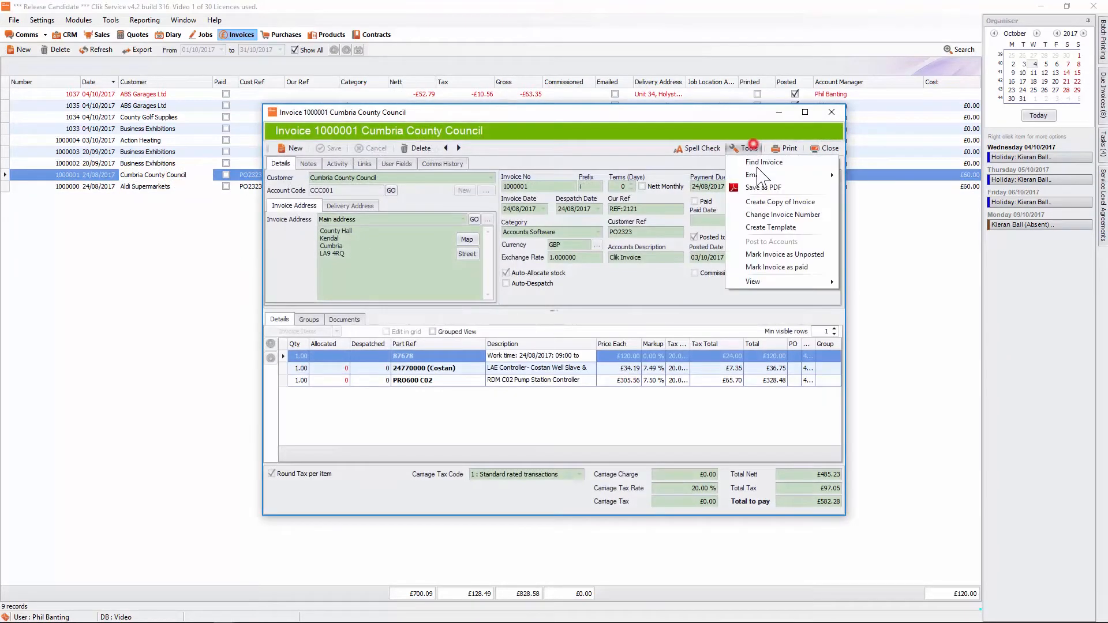
click(773, 254)
click(603, 367)
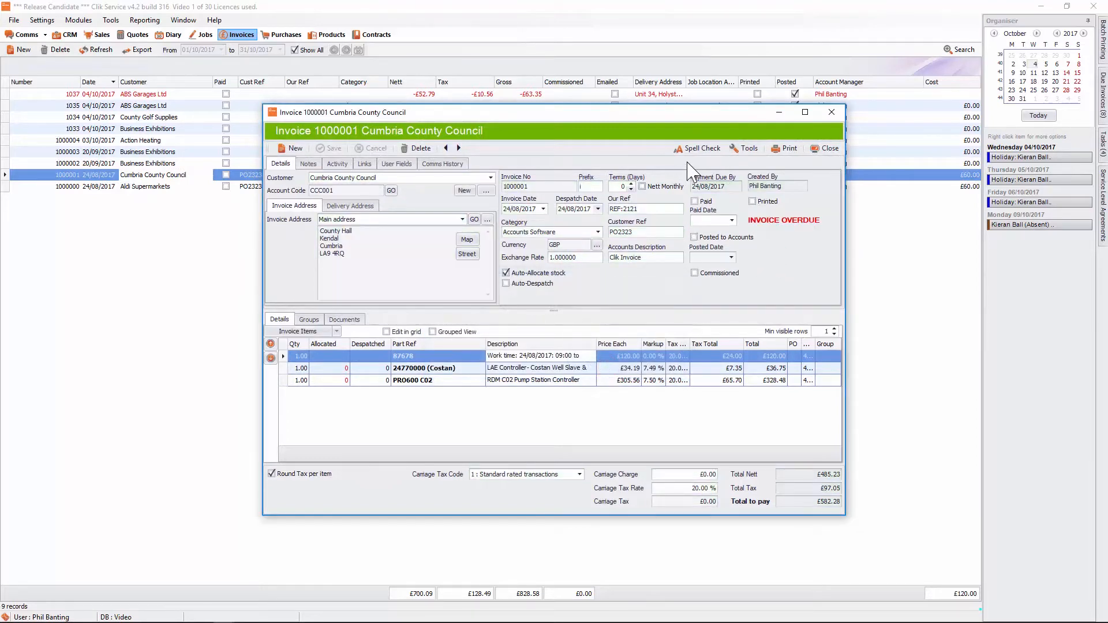
- Post the invoice to accounts, then close the transfer results and the invoice window
click(748, 148)
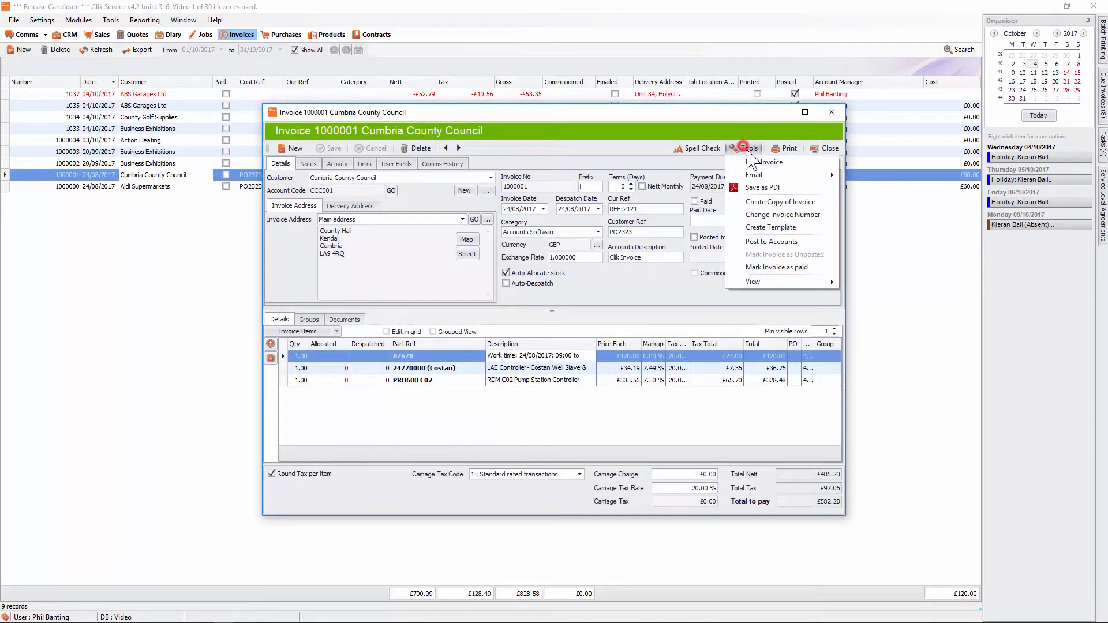
click(760, 242)
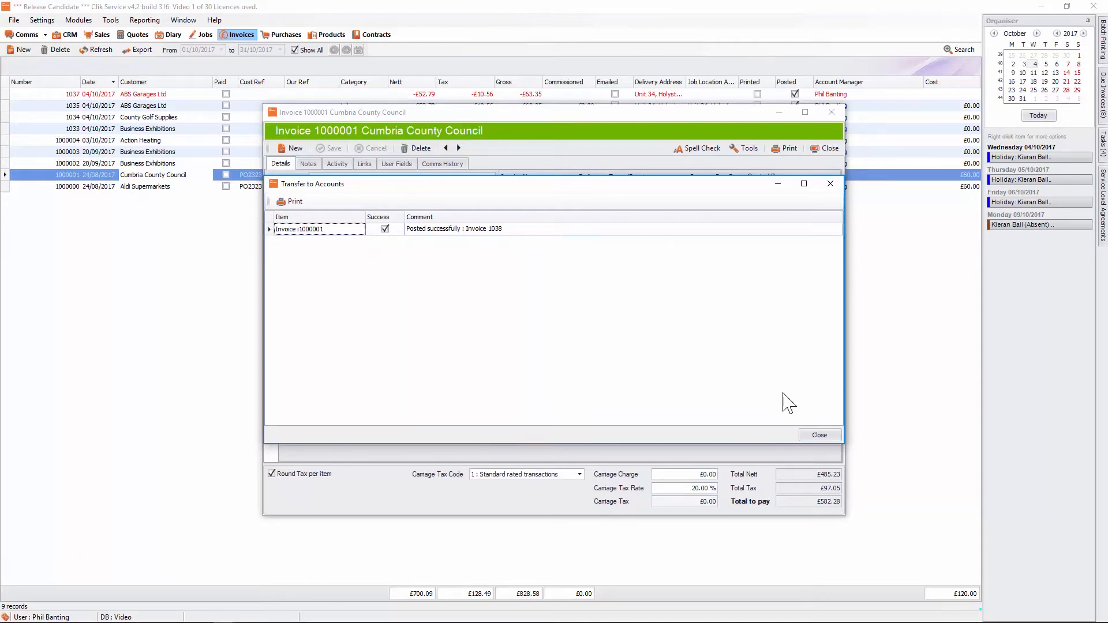
click(819, 435)
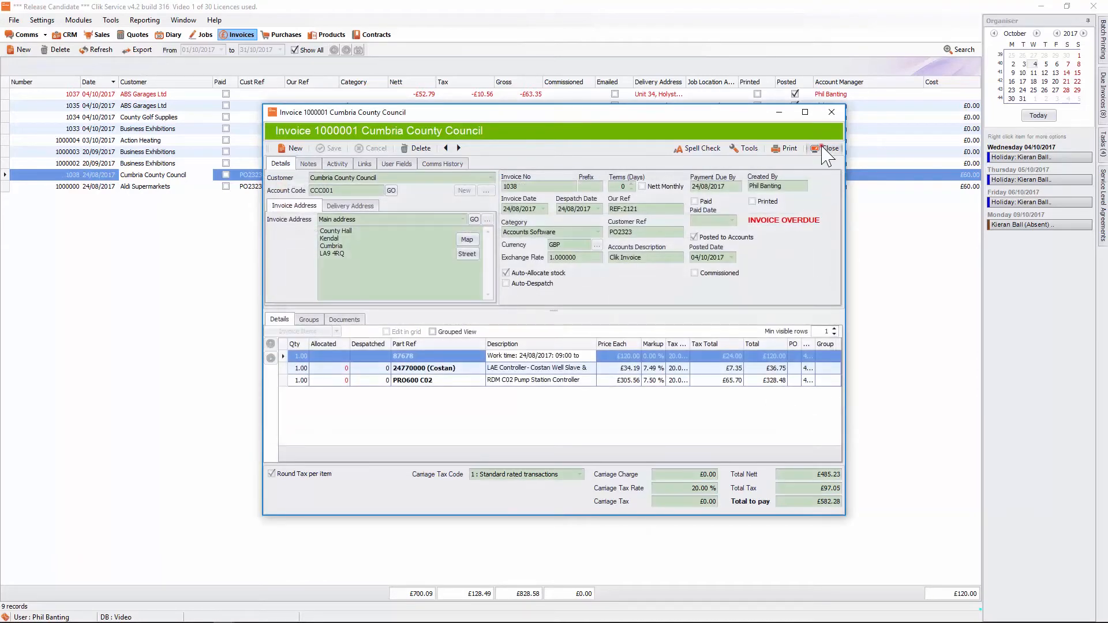
click(824, 149)
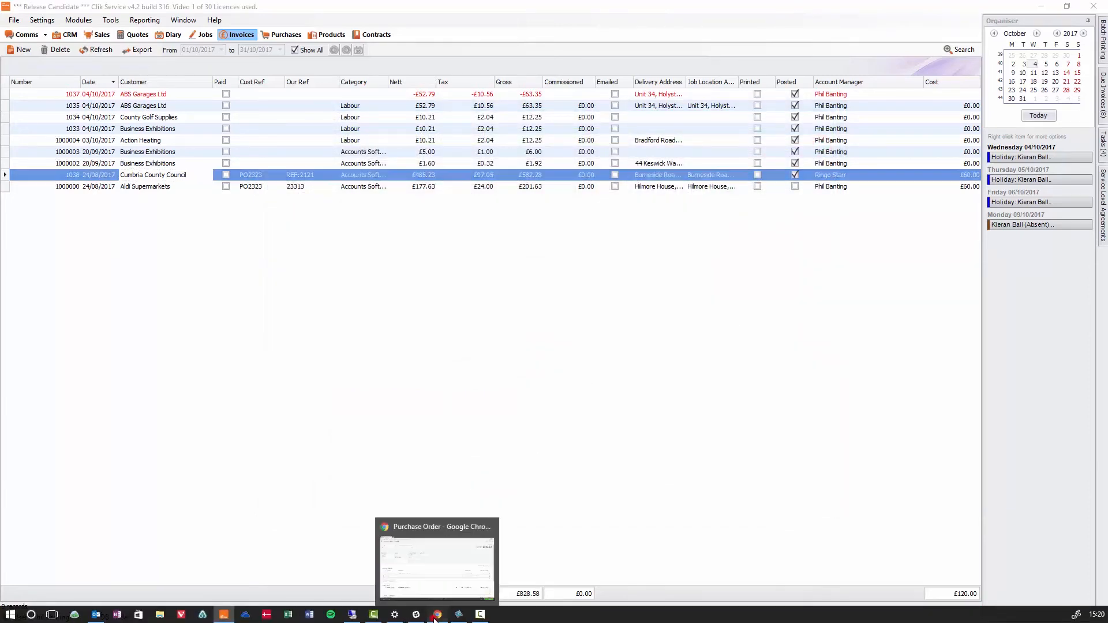
- Switch to QuickBooks Online, sort sales transactions by number, and view invoice 1038 before closing it
click(438, 613)
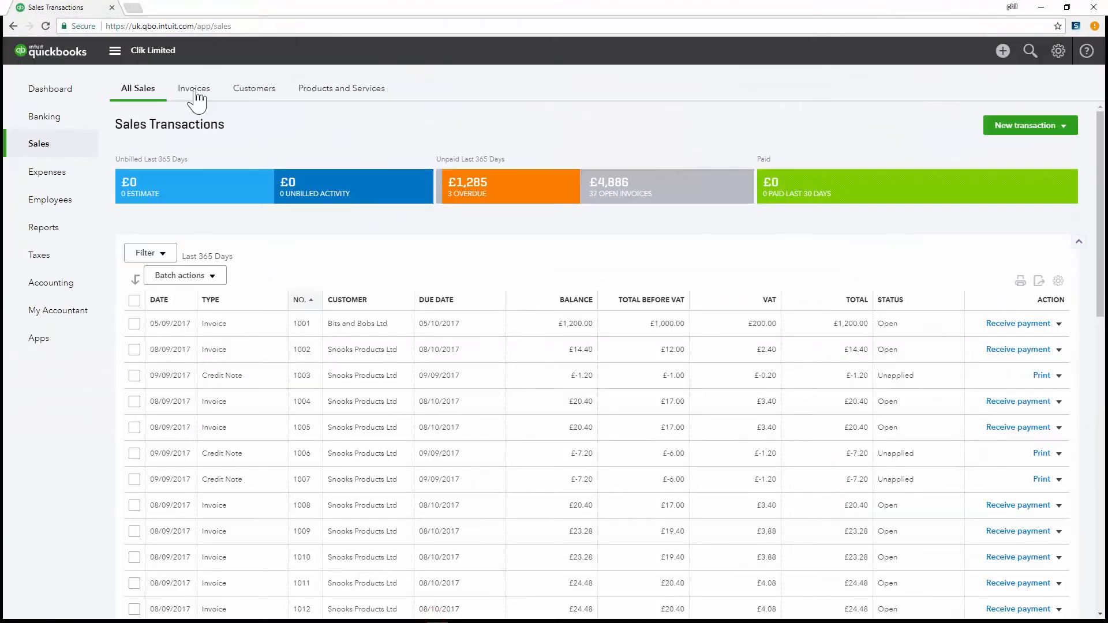
click(302, 300)
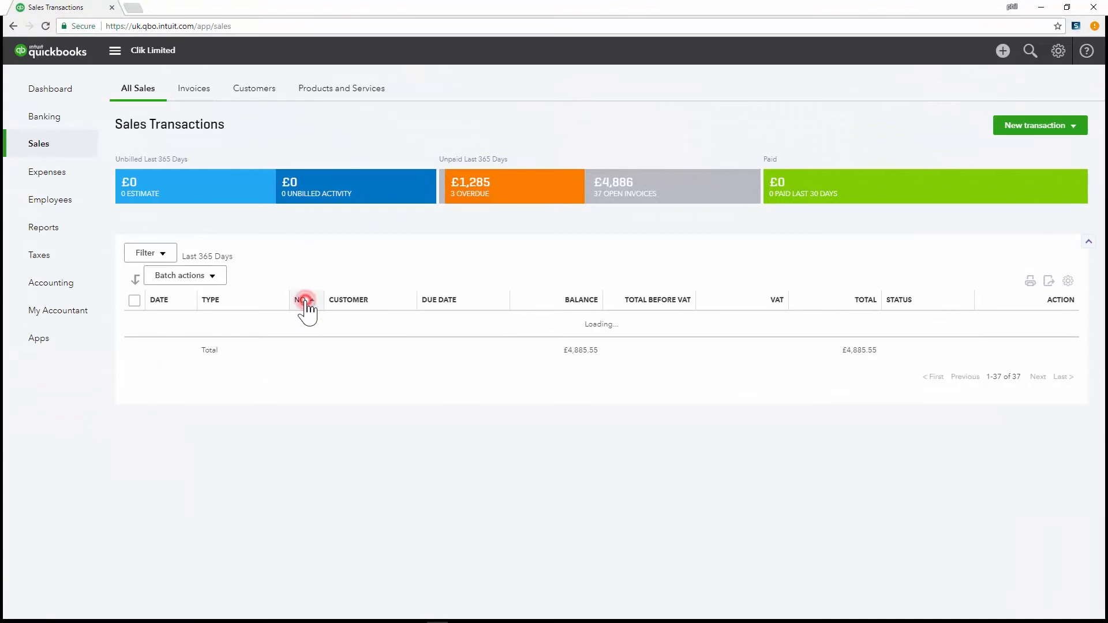
click(304, 300)
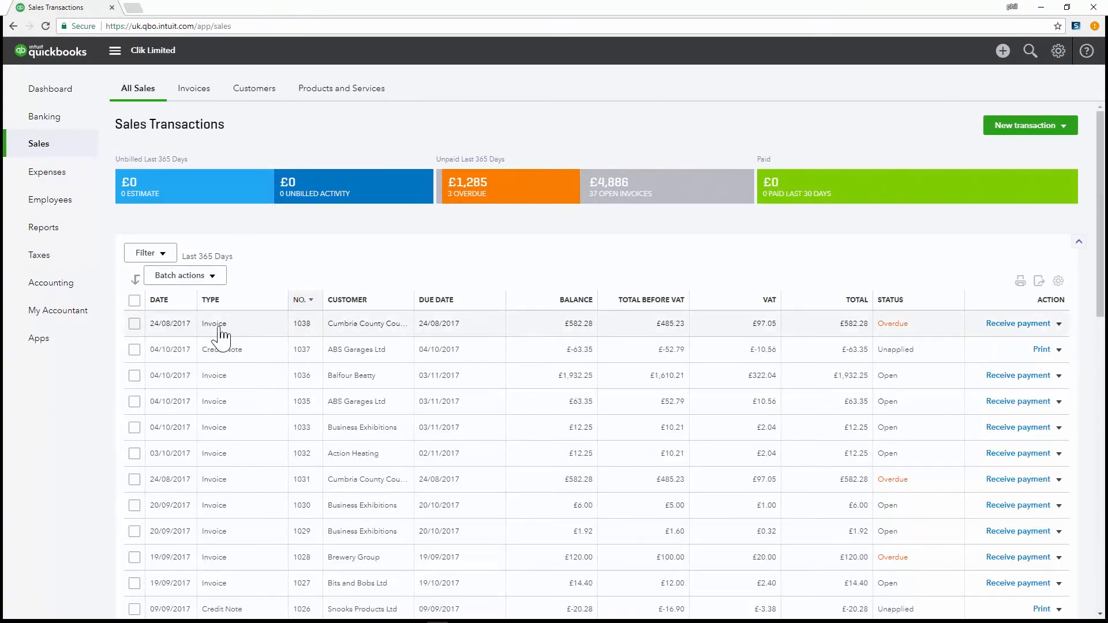
click(221, 330)
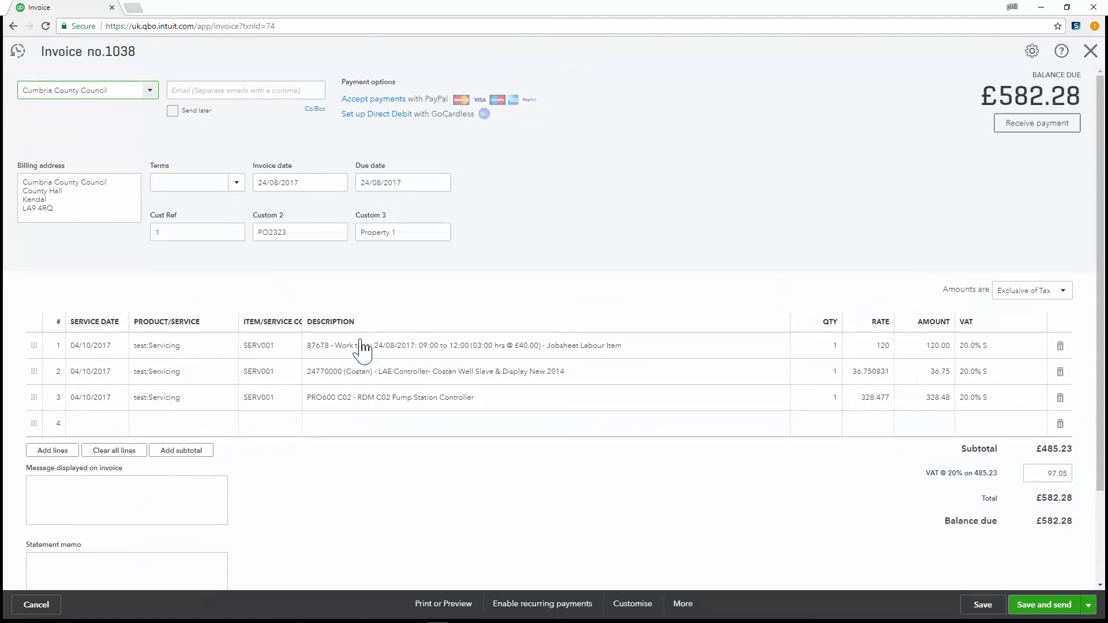
click(1091, 51)
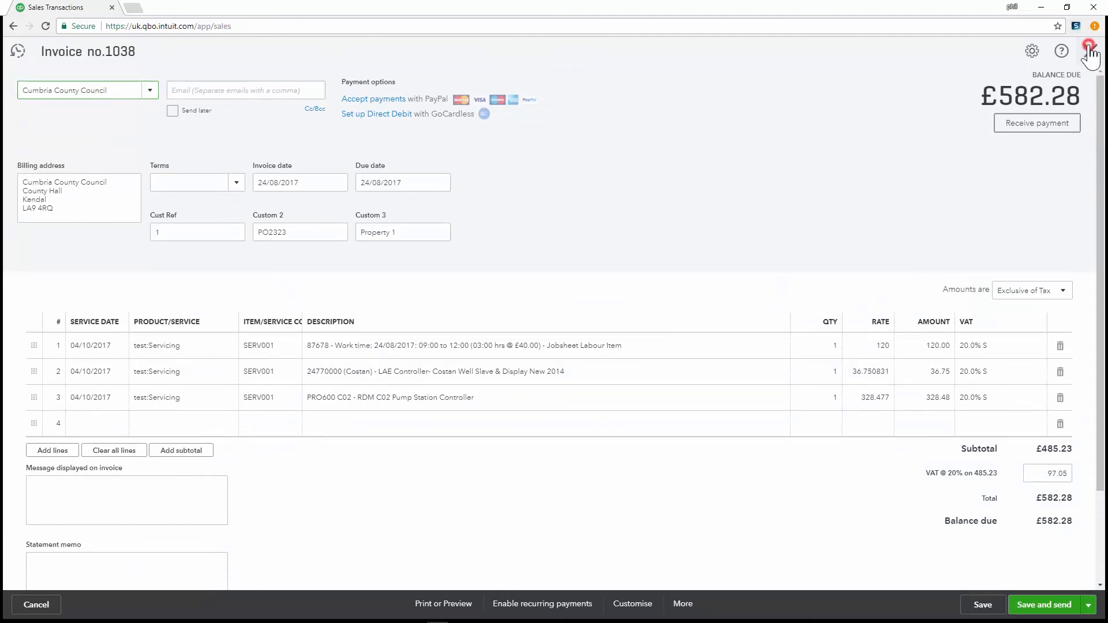